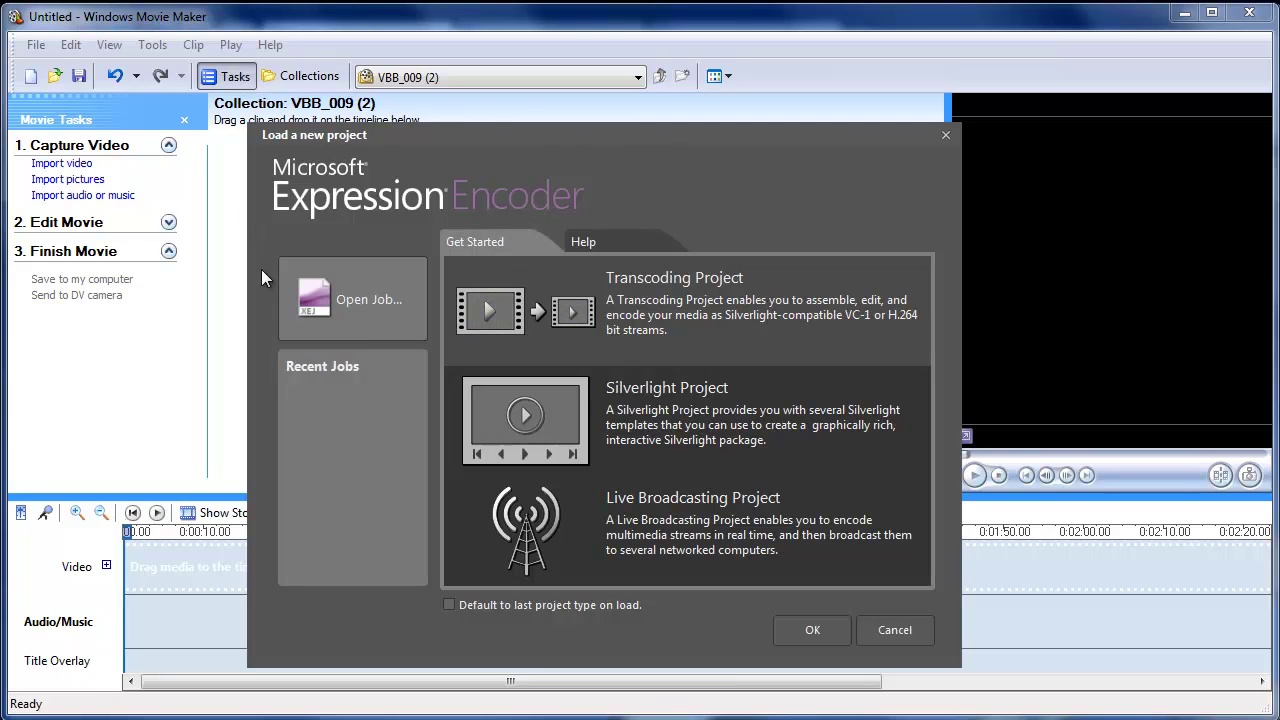
Dismiss the Expression Encoder start window and check which video file types Windows Movie Maker can import
{"action": "key", "text": "Escape"}
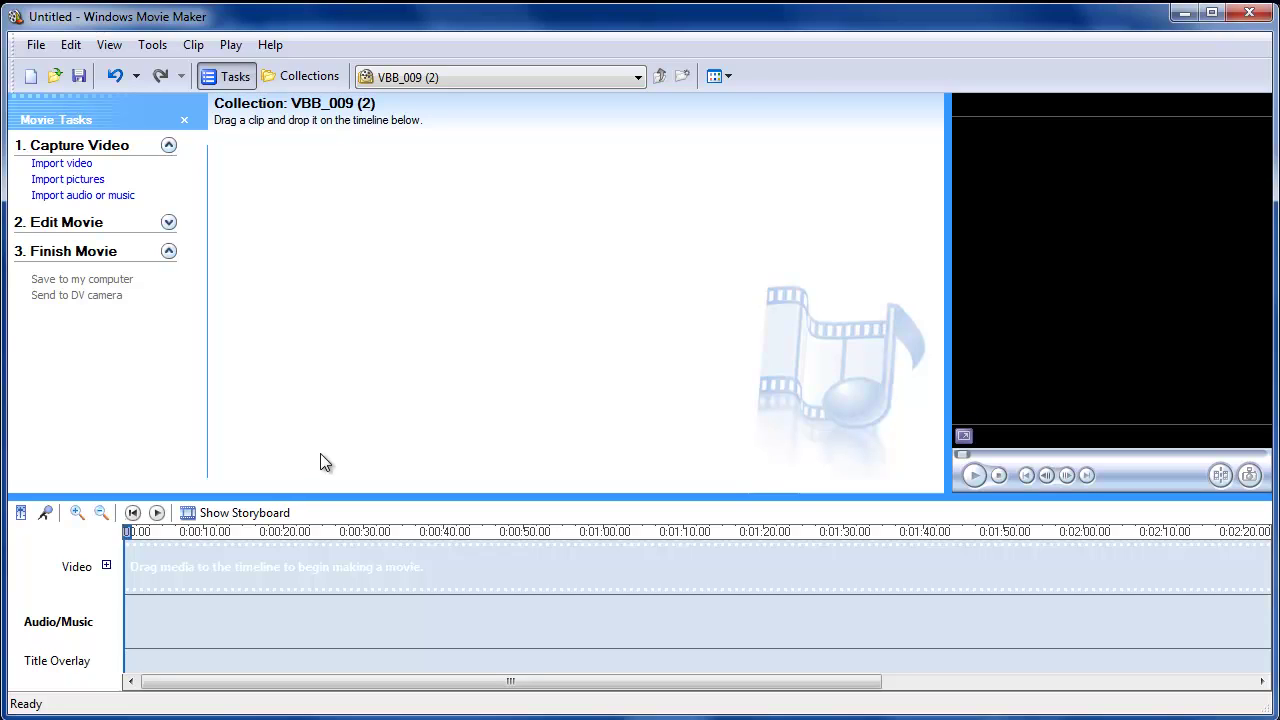
{"action": "left_click", "coordinate": [38, 166]}
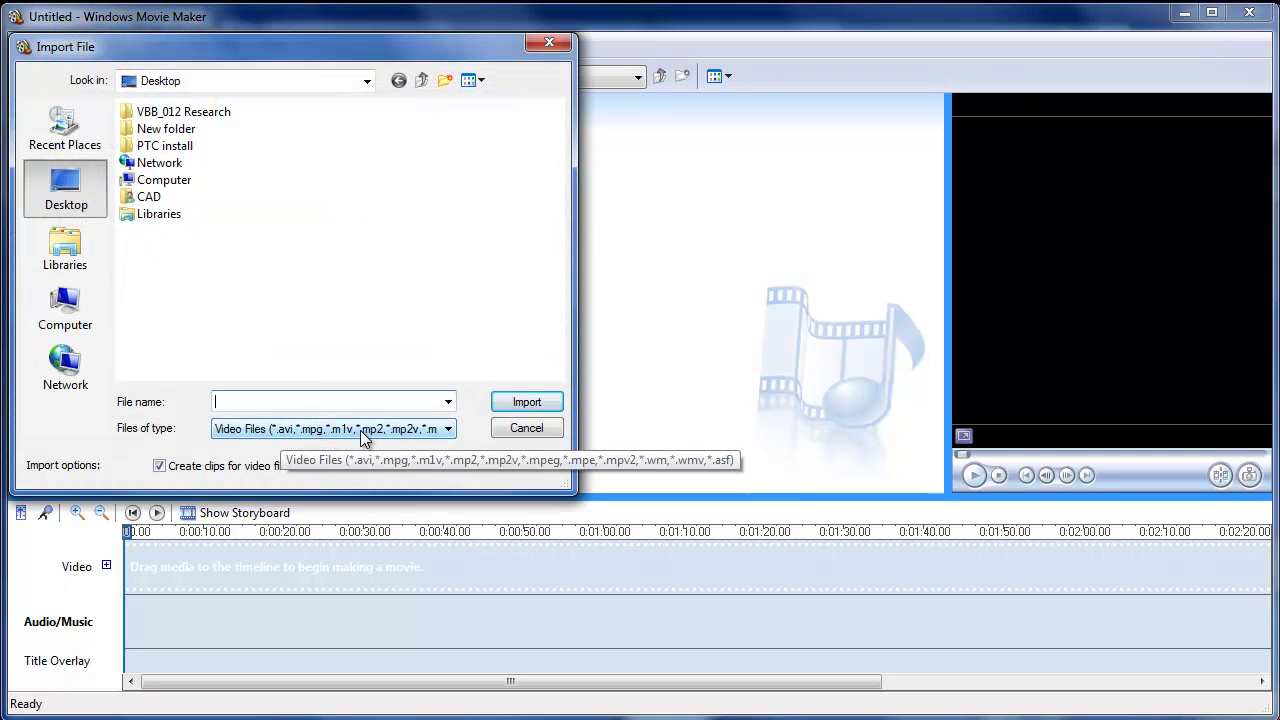
{"action": "left_click", "coordinate": [448, 430]}
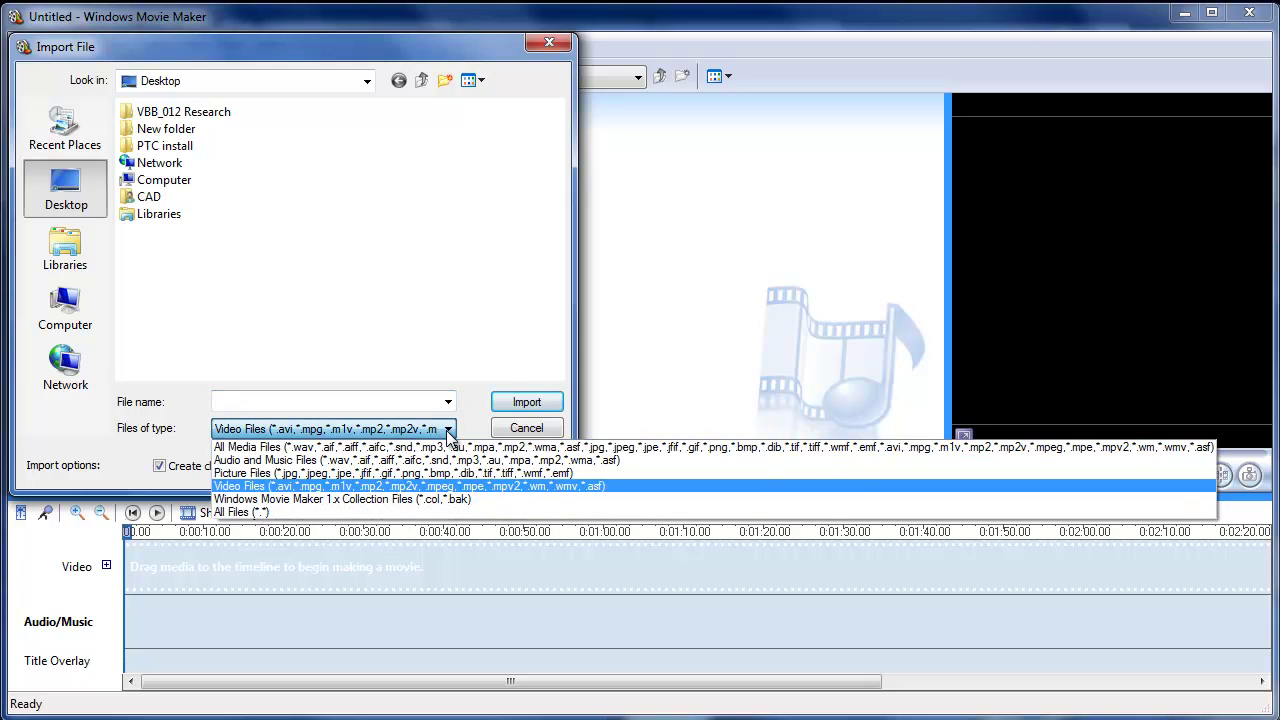
{"action": "left_click", "coordinate": [469, 316]}
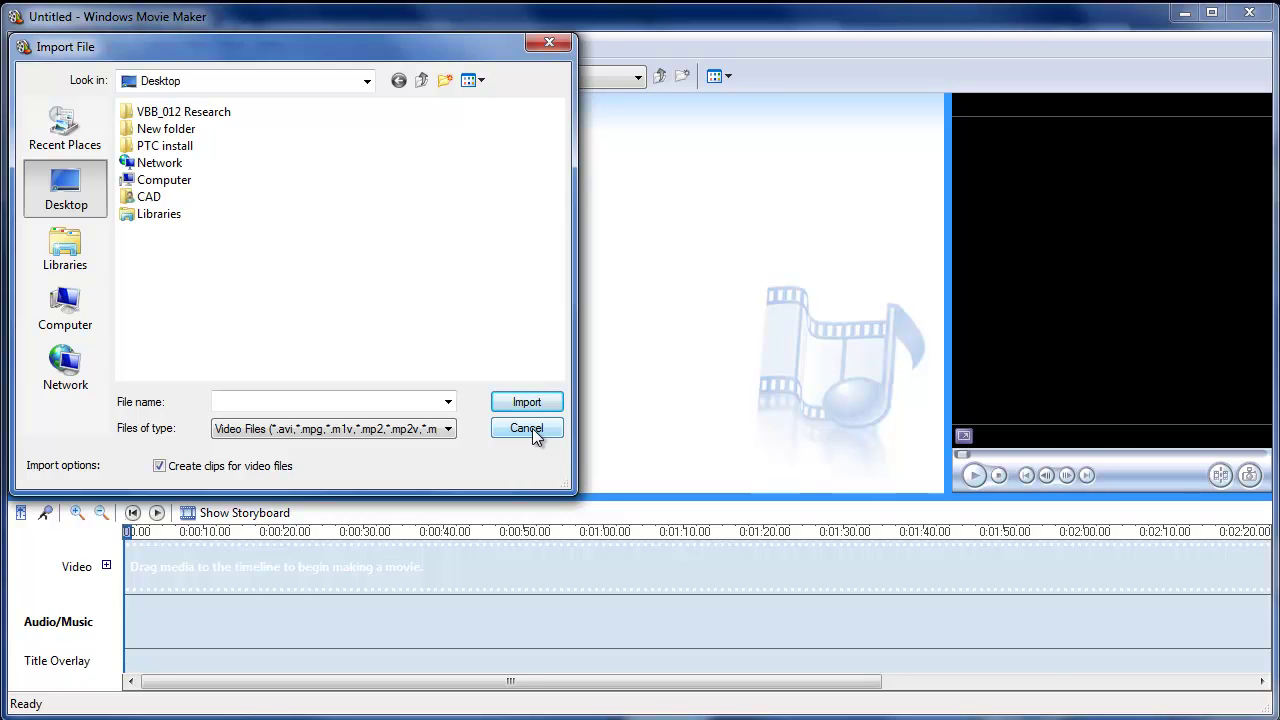
{"action": "left_click", "coordinate": [526, 428]}
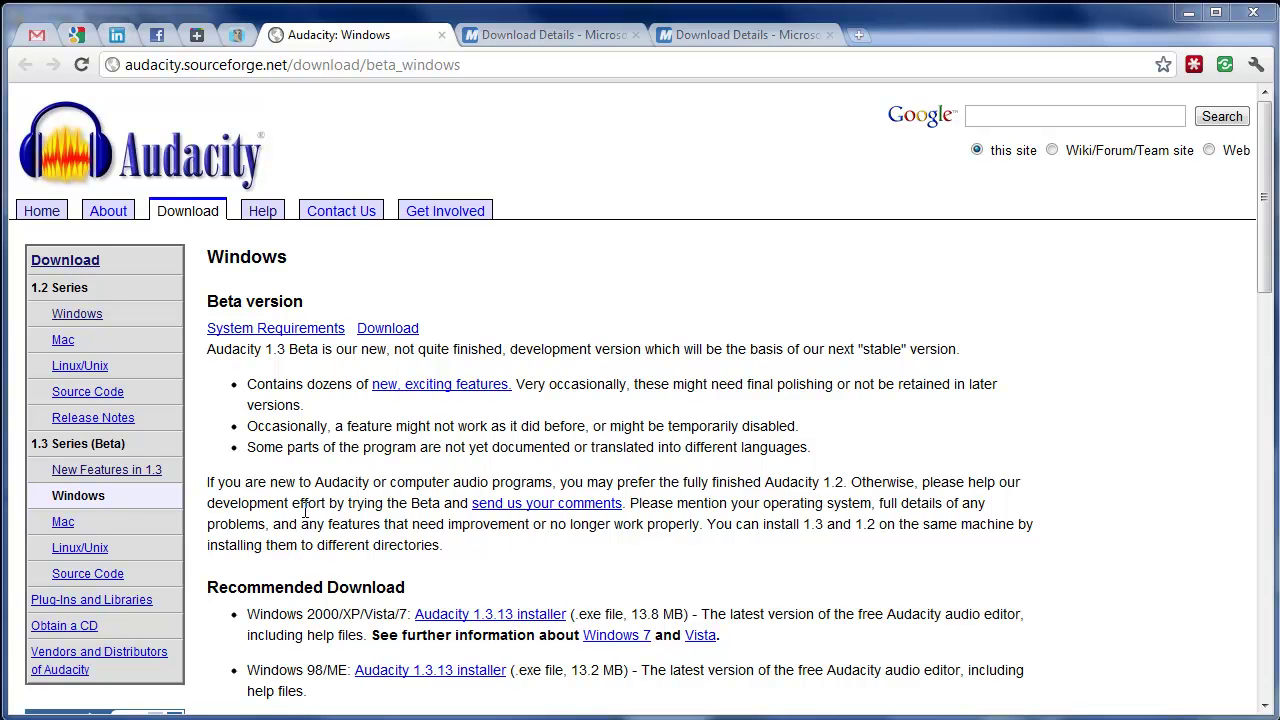
View the browser's download pages for Microsoft Expression Encoder 4 SP1 and Windows Movie Maker 2.6
{"action": "left_click", "coordinate": [512, 34]}
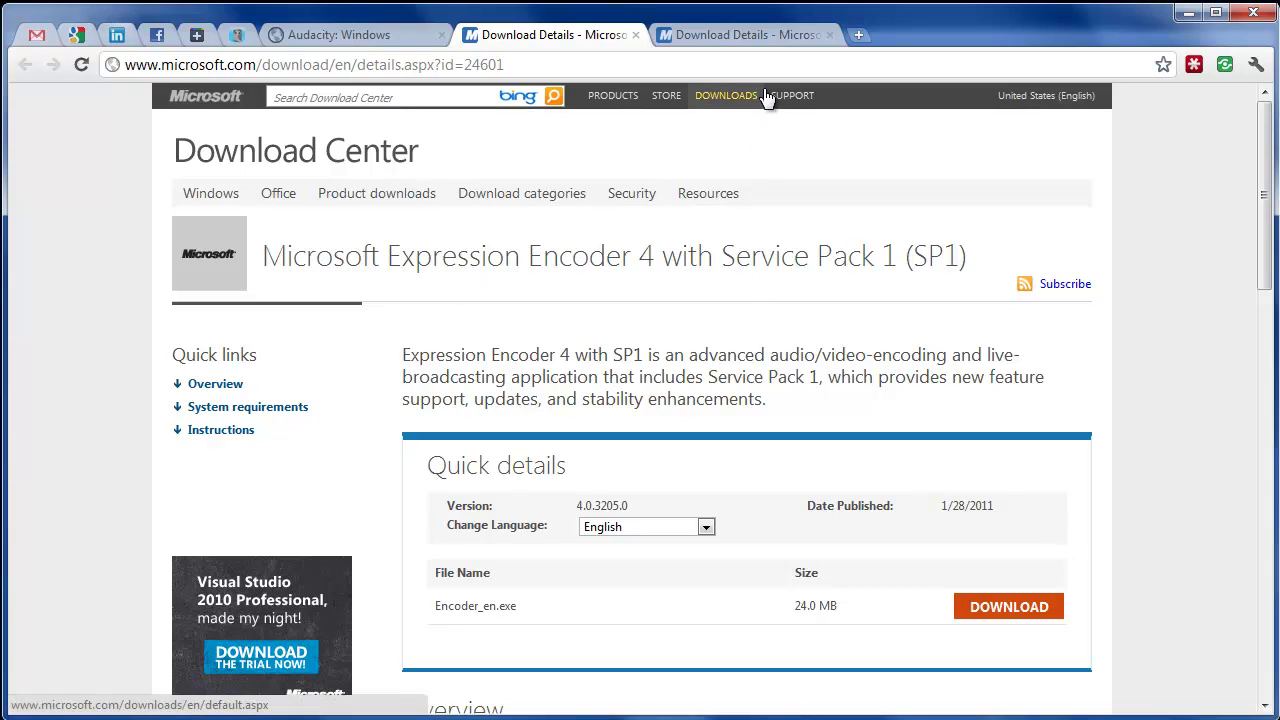
{"action": "left_click", "coordinate": [744, 36]}
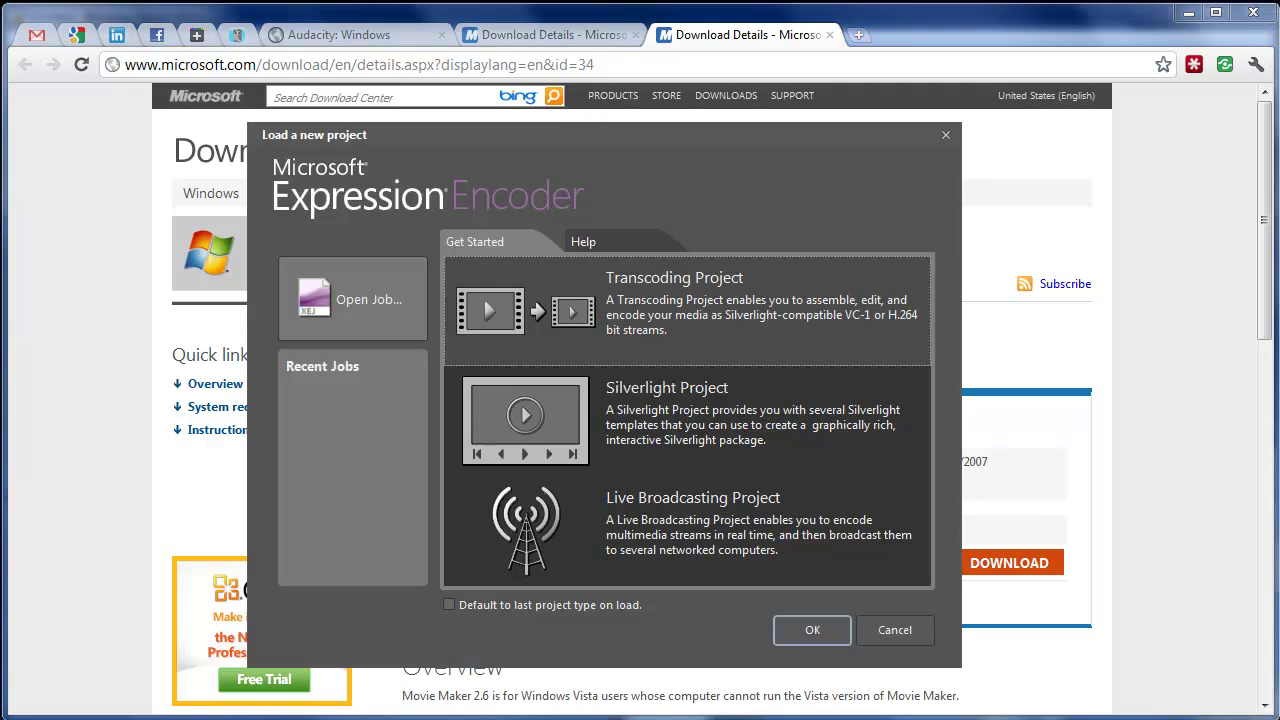
Start a Transcoding Project in Expression Encoder and import AudioCorrect.mp4 from the desktop
{"action": "double_click", "coordinate": [663, 278]}
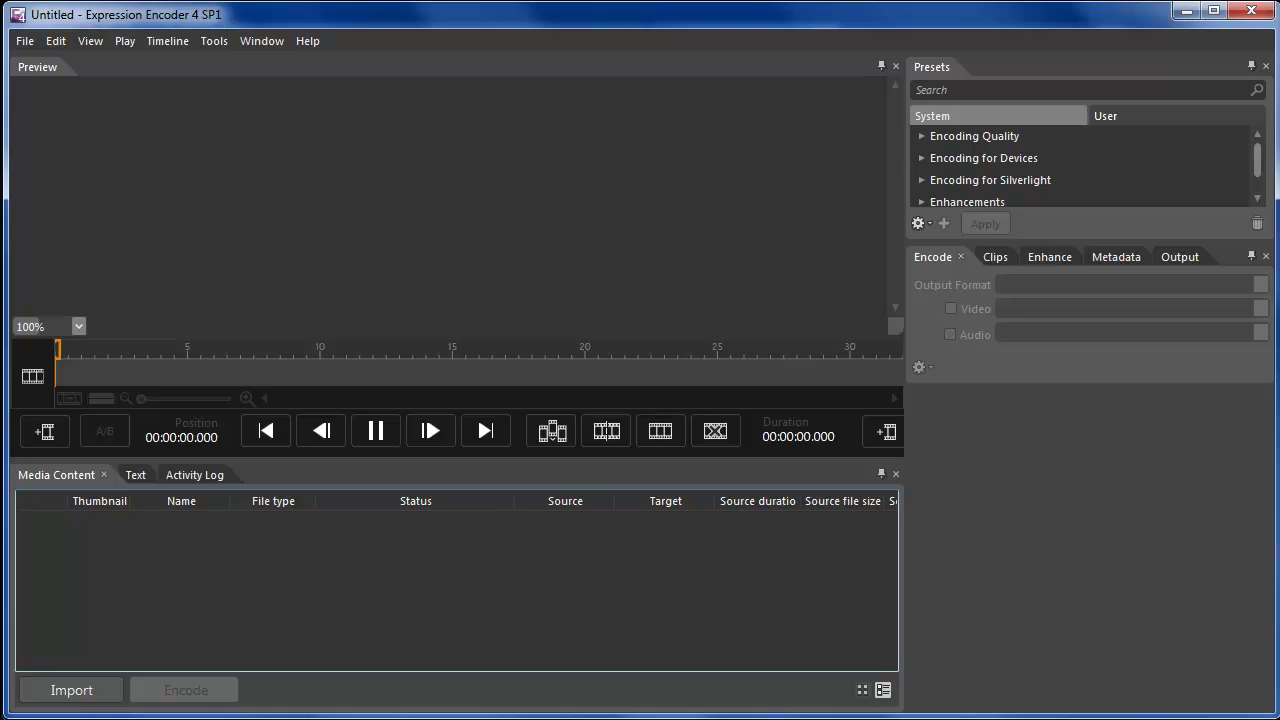
{"action": "left_click", "coordinate": [71, 690]}
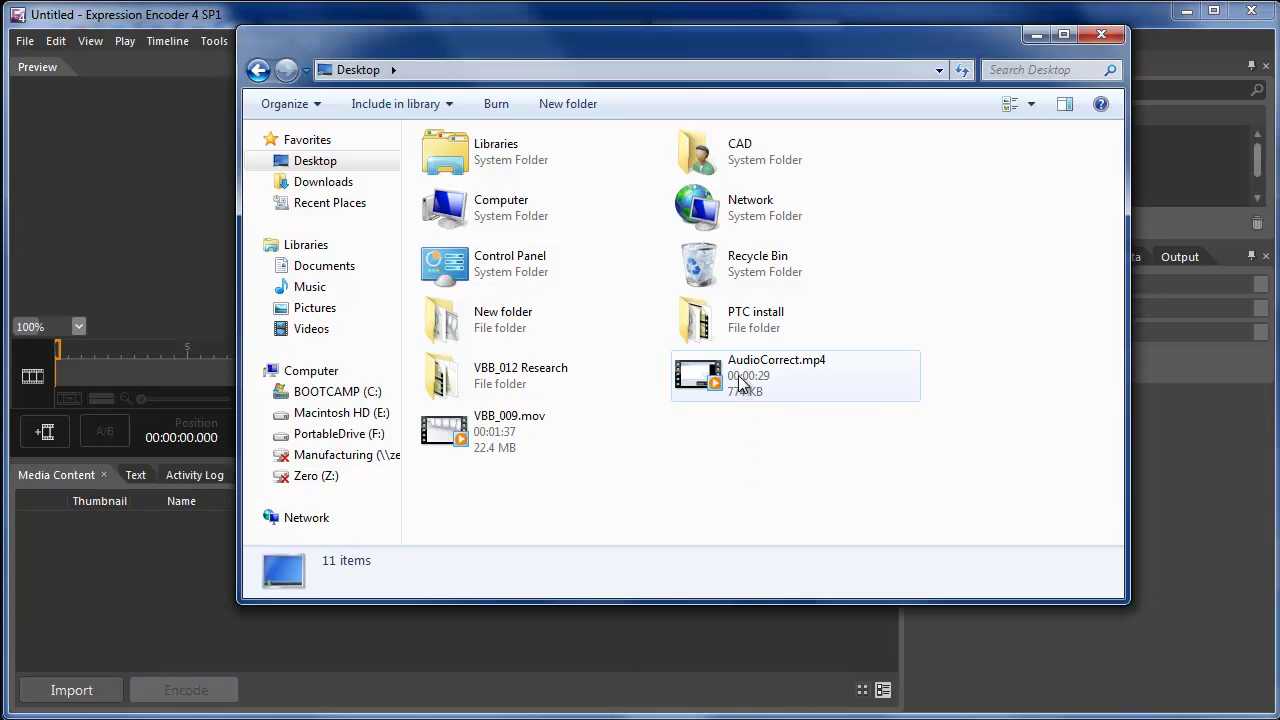
{"action": "left_click_drag", "start_coordinate": [741, 380], "coordinate": [130, 254]}
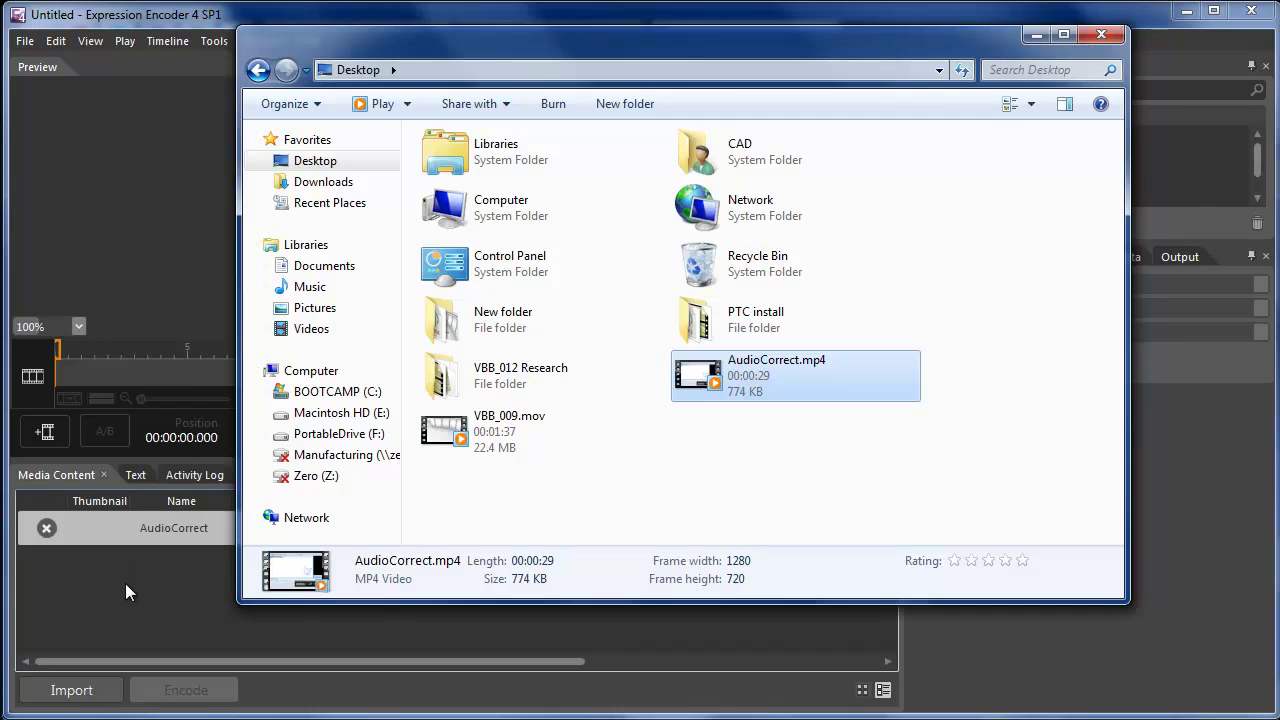
{"action": "key", "text": "Escape"}
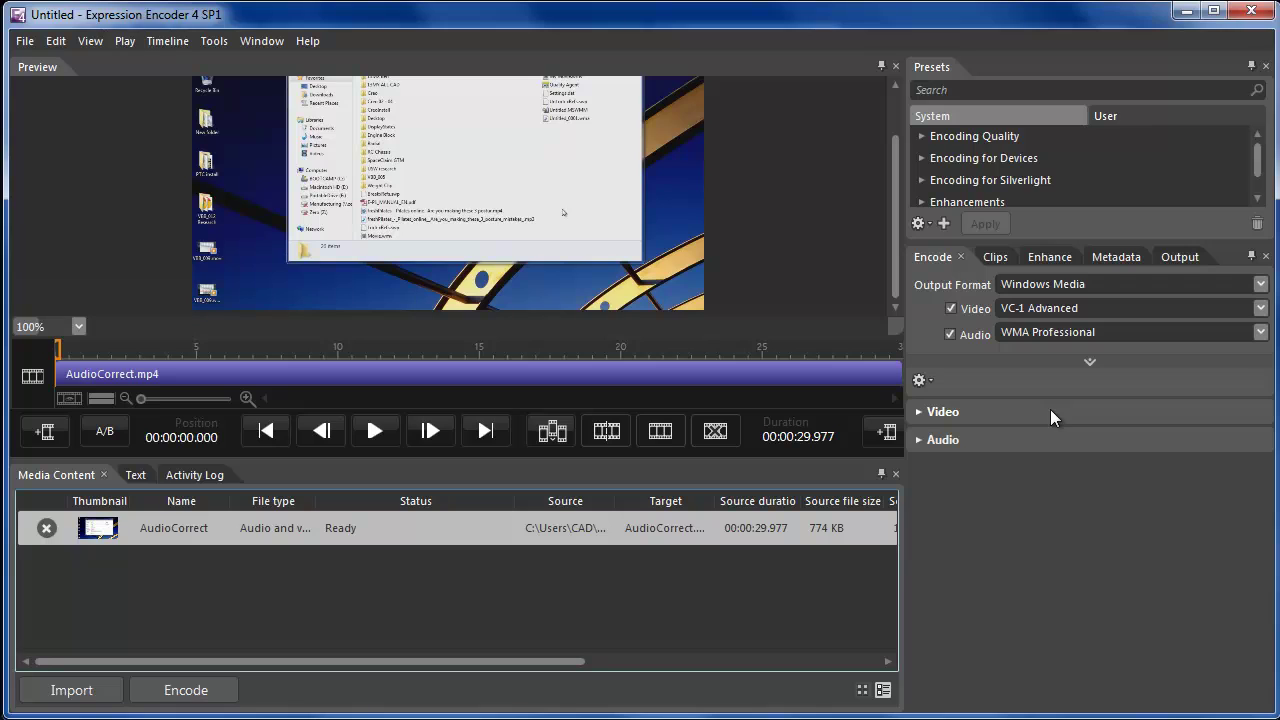
Select the Best Quality preset under Encoding Quality and expand the advanced encode and video settings
{"action": "left_click", "coordinate": [921, 136]}
{"action": "left_click", "coordinate": [950, 182]}
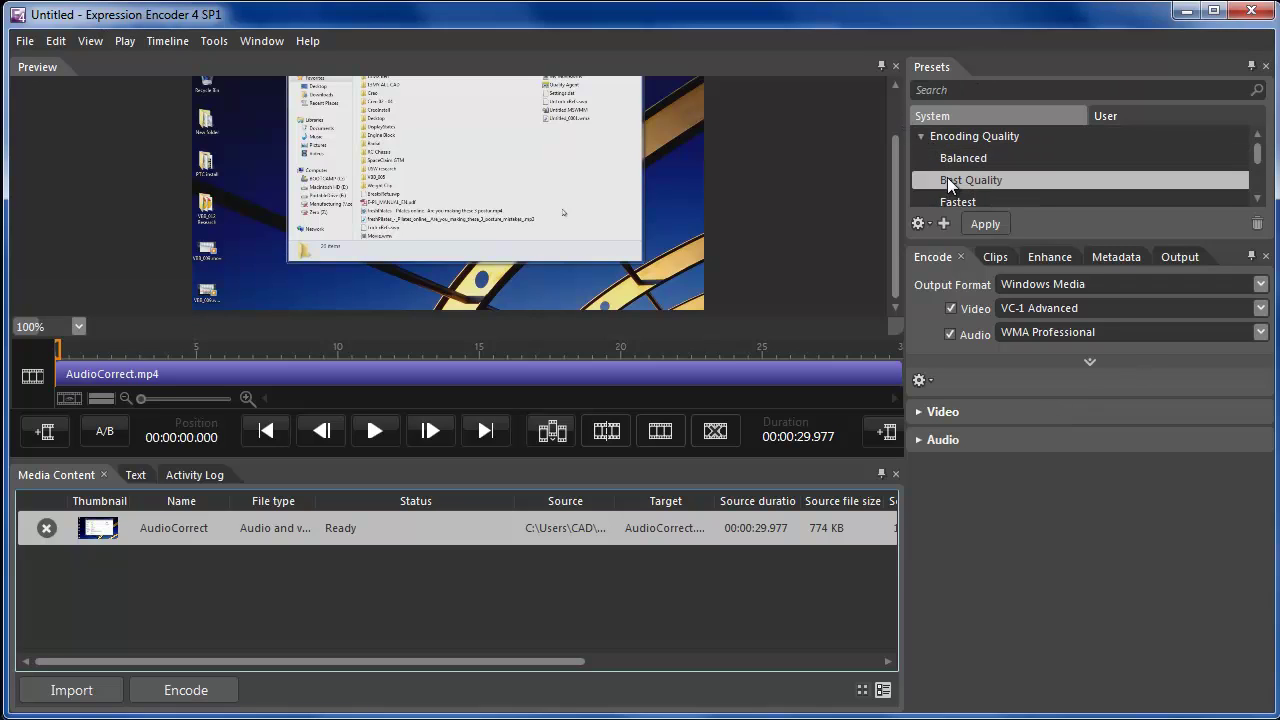
{"action": "left_click", "coordinate": [1090, 361]}
{"action": "left_click", "coordinate": [921, 502]}
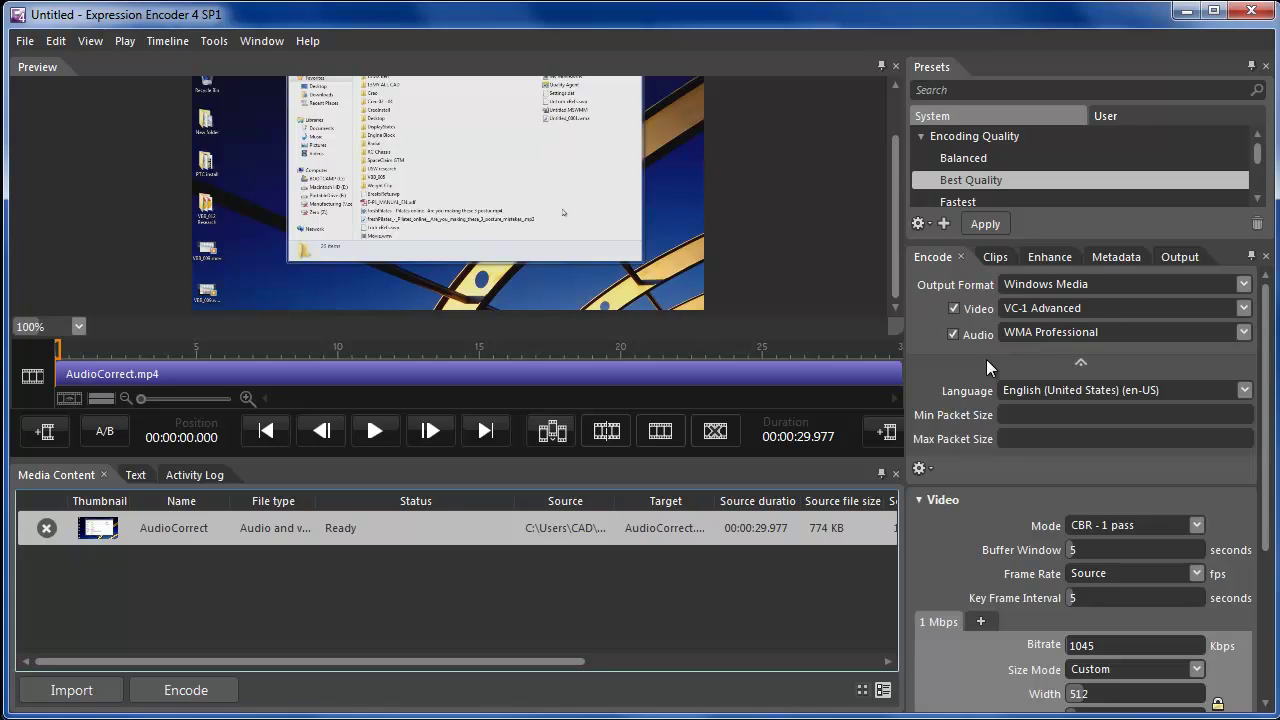
Set the custom output video size to a width of 1280 and a height of 720
{"action": "scroll", "coordinate": [988, 384], "scroll_direction": "down", "scroll_amount": 3}
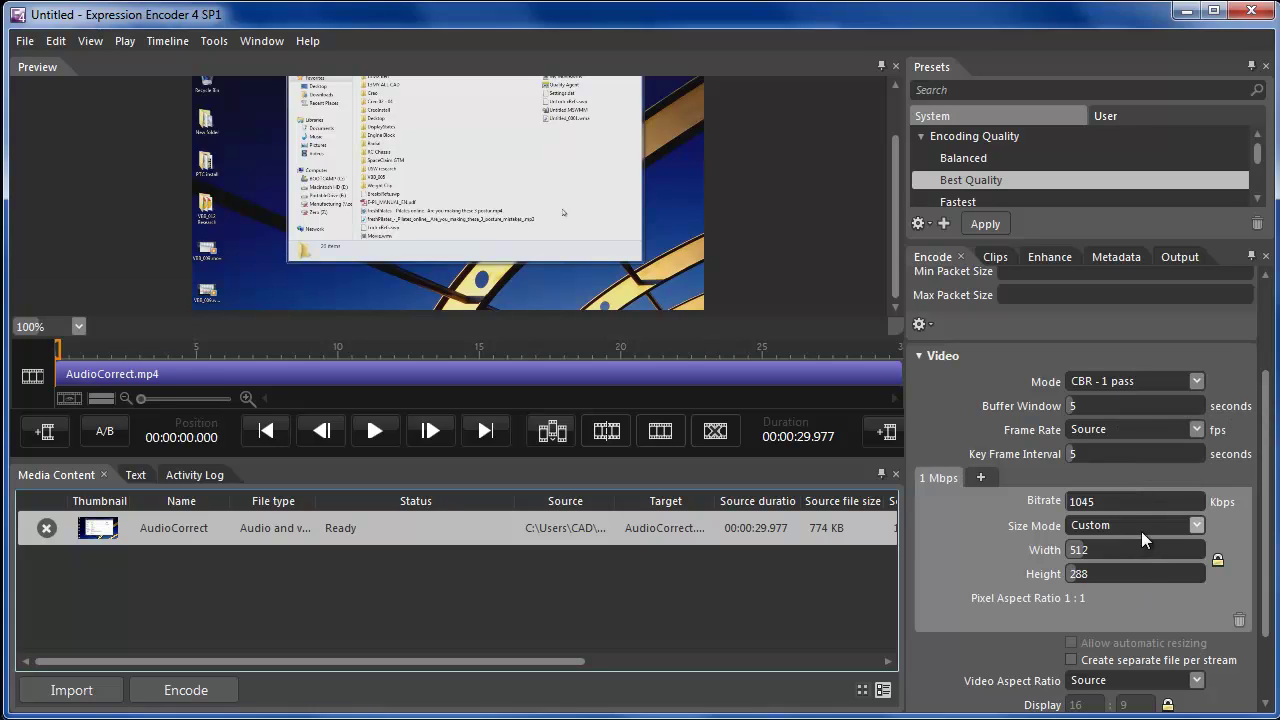
{"action": "left_click", "coordinate": [1119, 550]}
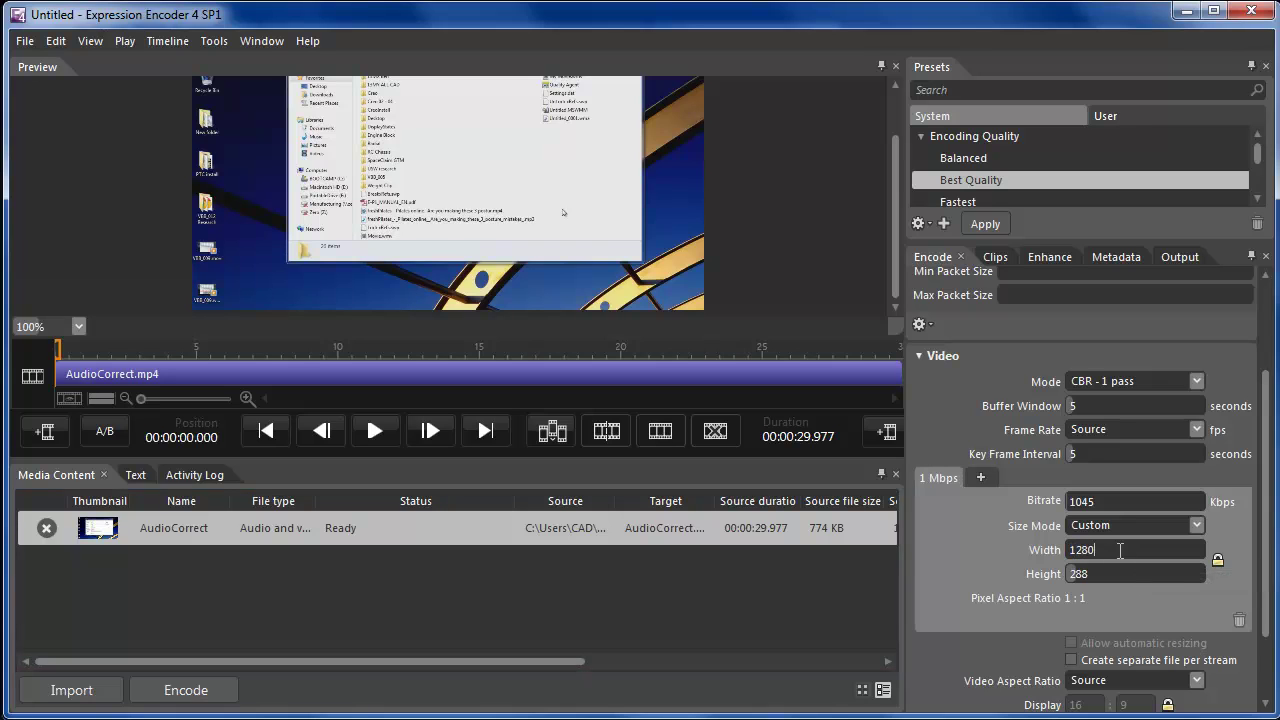
{"action": "left_click_drag", "start_coordinate": [1120, 577], "coordinate": [1112, 564]}
{"action": "left_click", "coordinate": [1112, 564]}
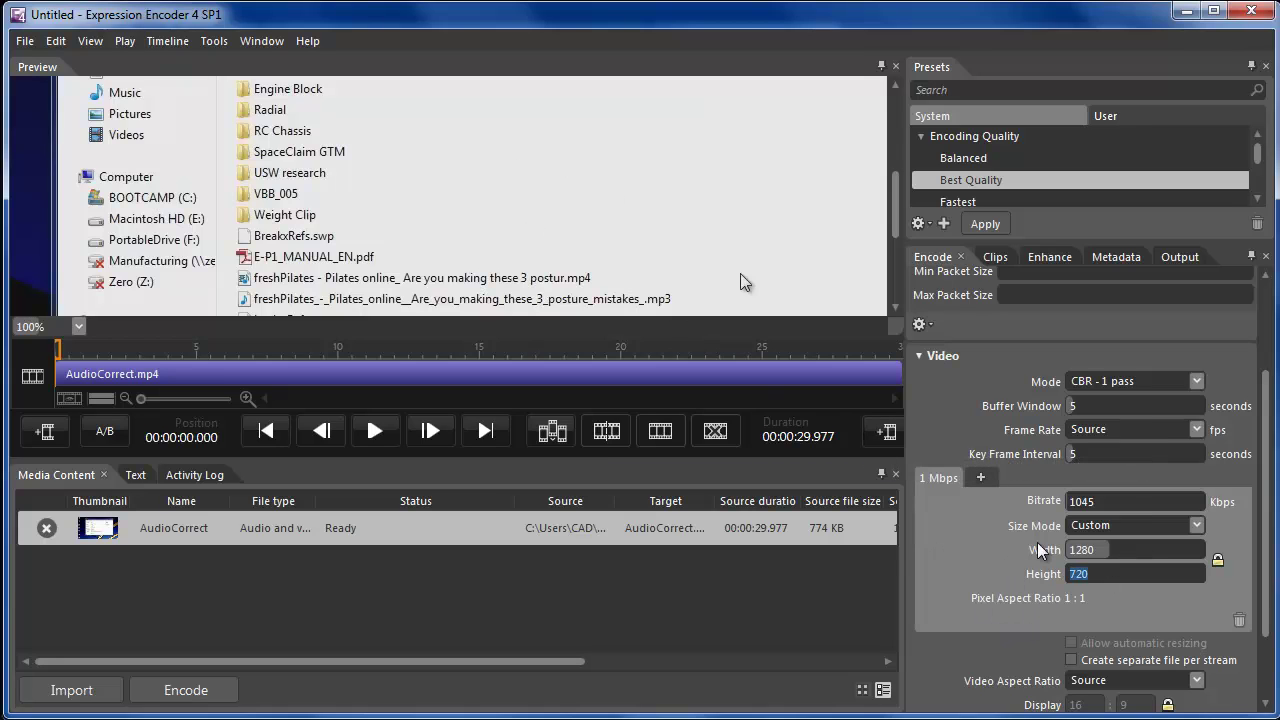
Review the remaining video settings and the Clips, Enhance and Metadata options
{"action": "left_click_drag", "start_coordinate": [1266, 472], "coordinate": [1262, 580]}
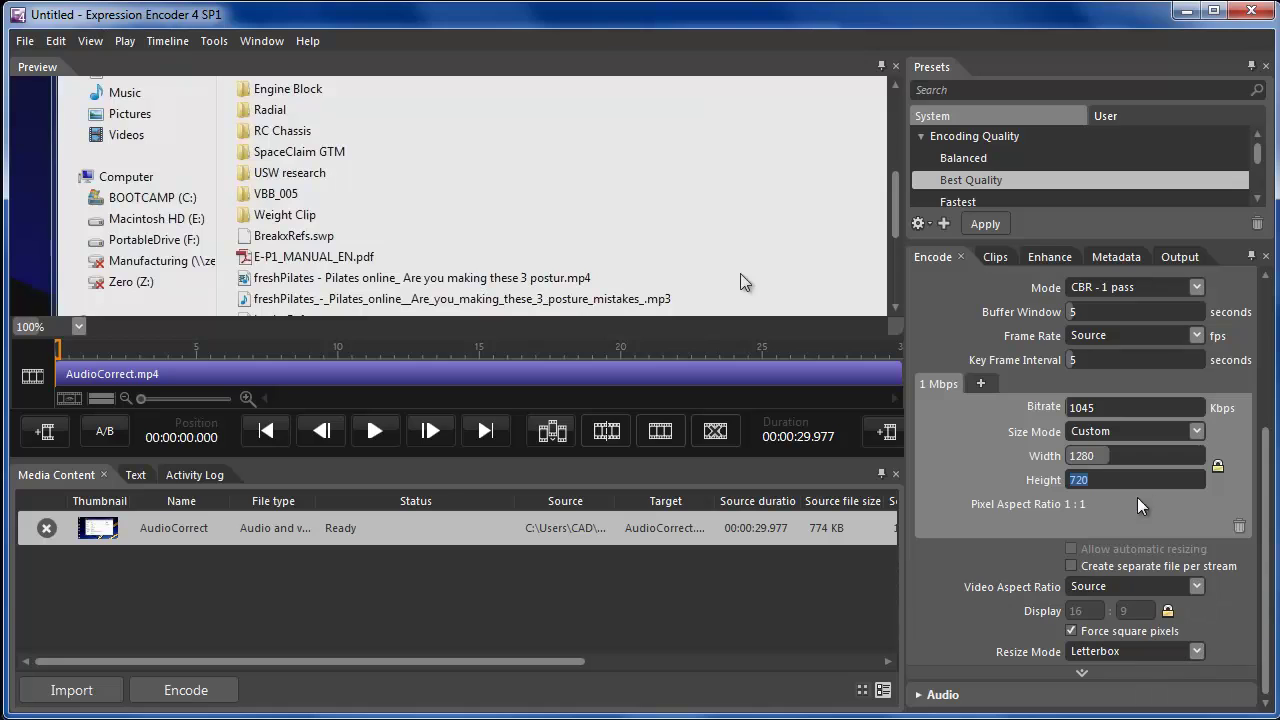
{"action": "left_click", "coordinate": [995, 259]}
{"action": "left_click", "coordinate": [1047, 258]}
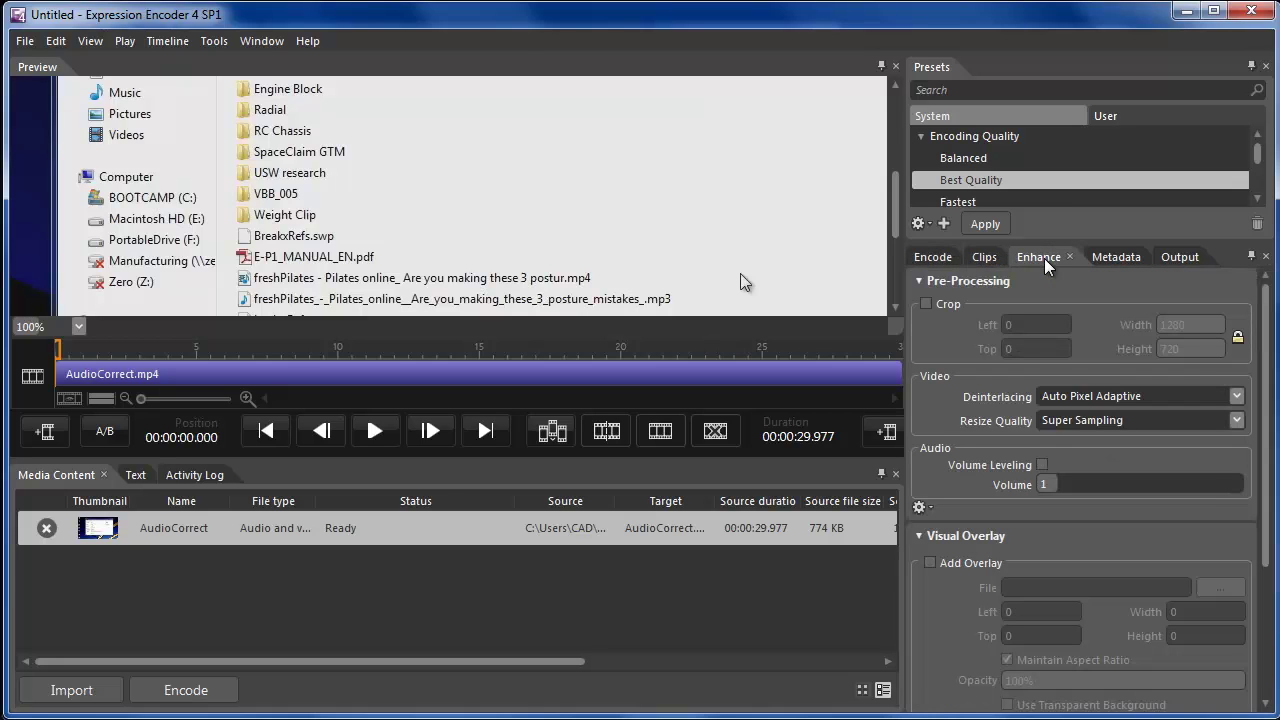
{"action": "left_click", "coordinate": [1118, 261]}
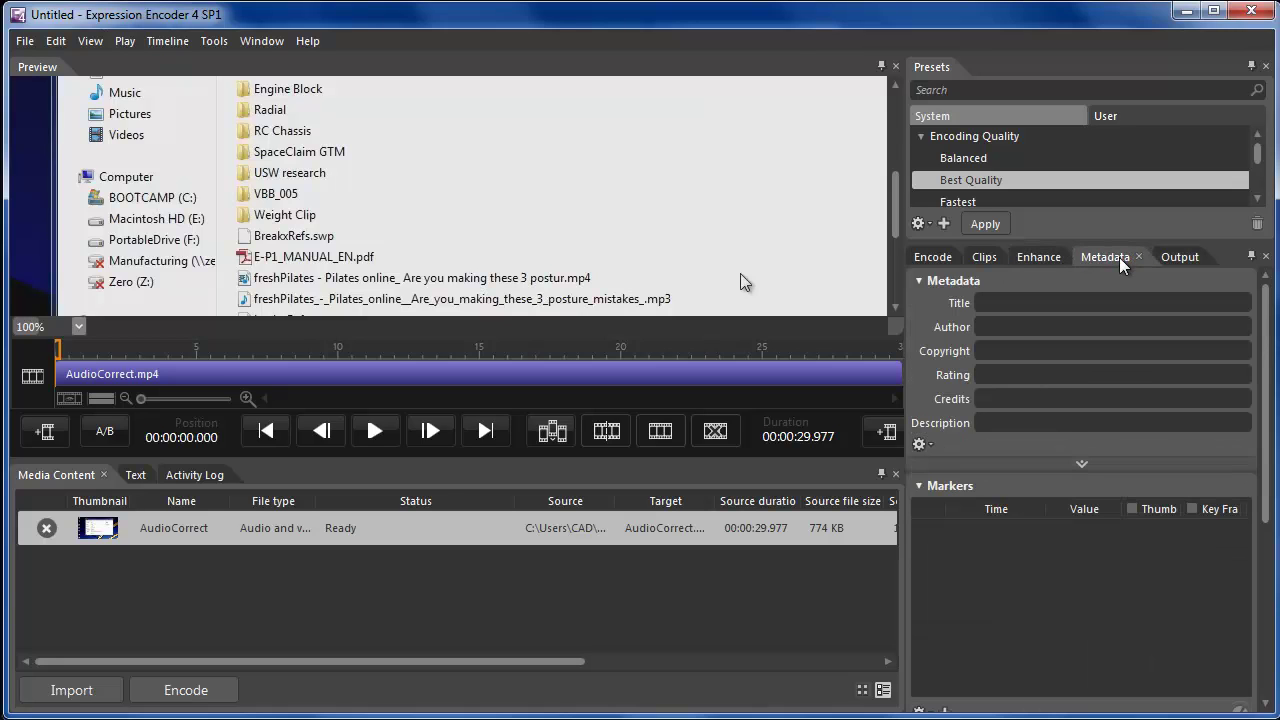
Review the output settings and encode the AudioCorrect job
{"action": "left_click", "coordinate": [1188, 259]}
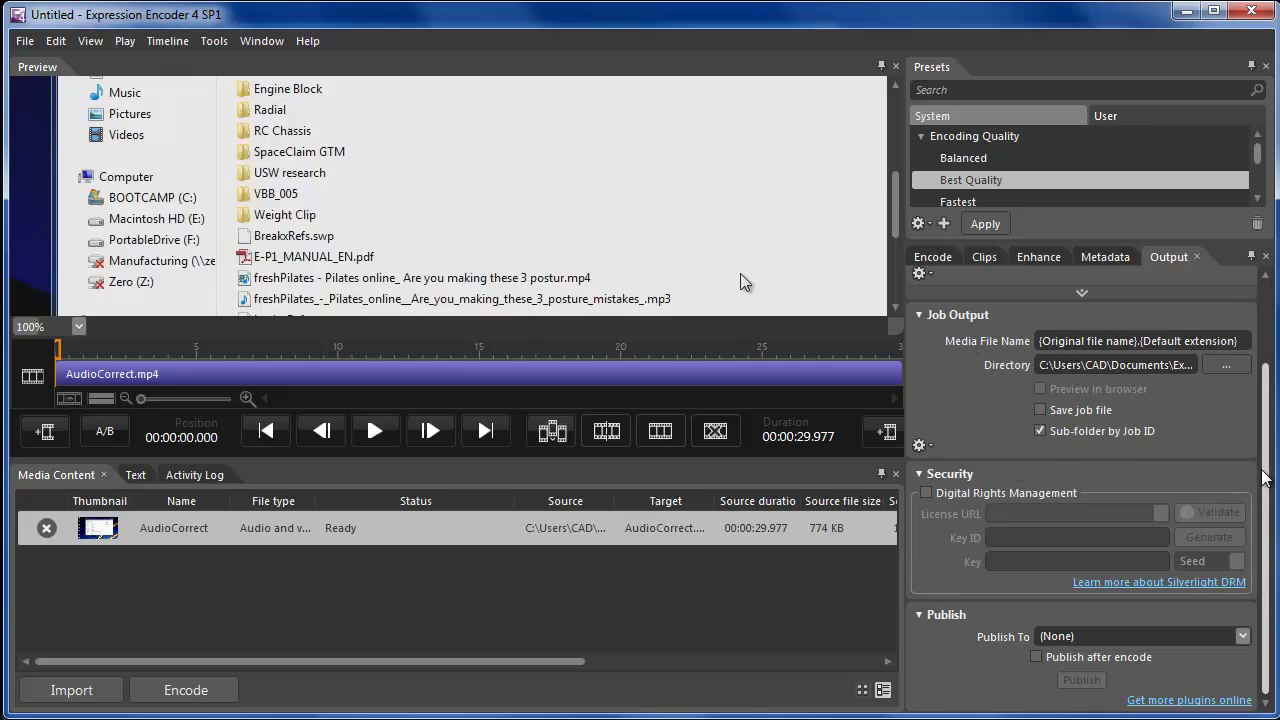
{"action": "scroll", "coordinate": [1266, 502], "scroll_direction": "up", "scroll_amount": 2}
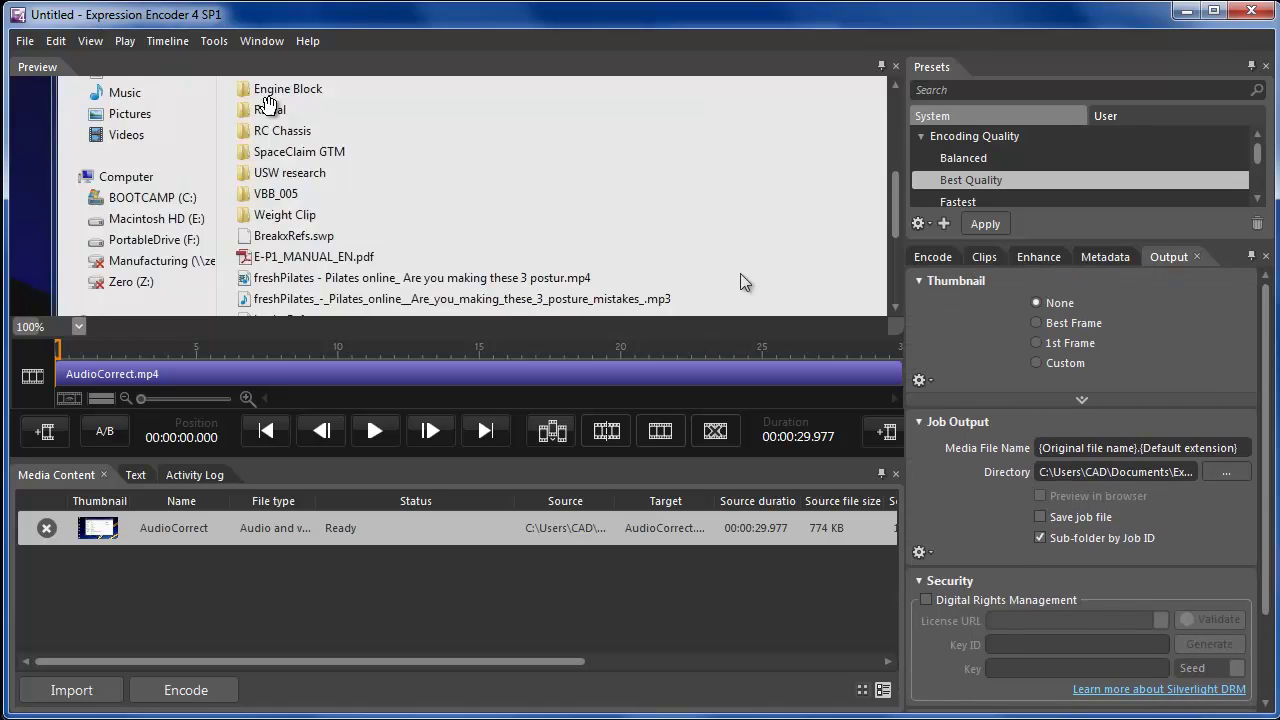
{"action": "left_click", "coordinate": [16, 47]}
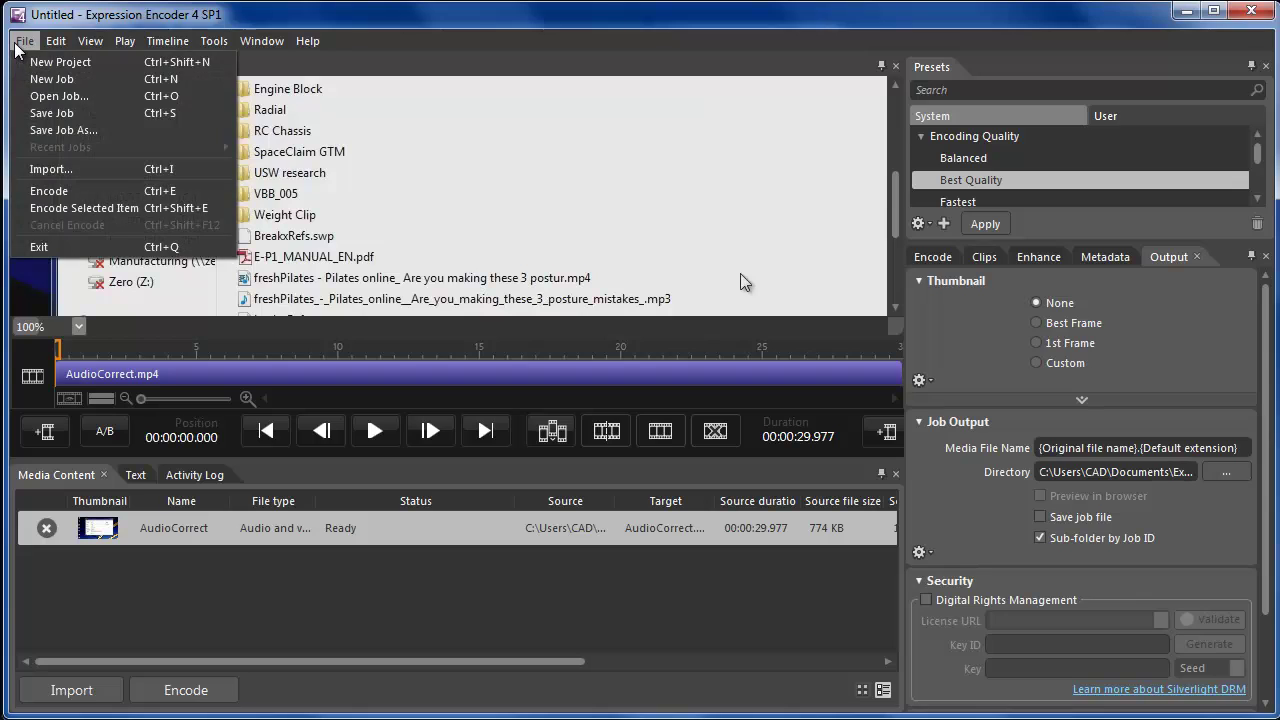
{"action": "left_click", "coordinate": [63, 194]}
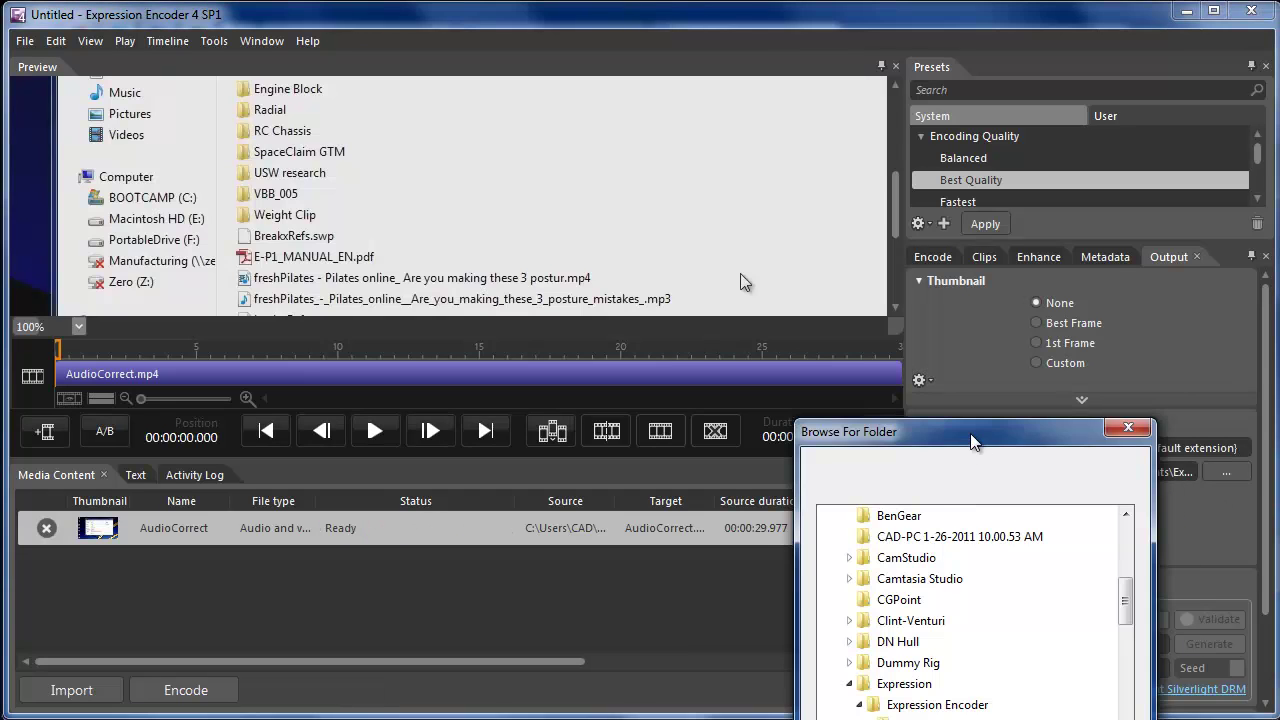
Check the job's output directory, and open the matching My Documents\Expression\Expression Encoder folder on drive C: in Windows Explorer
{"action": "left_click_drag", "start_coordinate": [972, 441], "coordinate": [905, 221]}
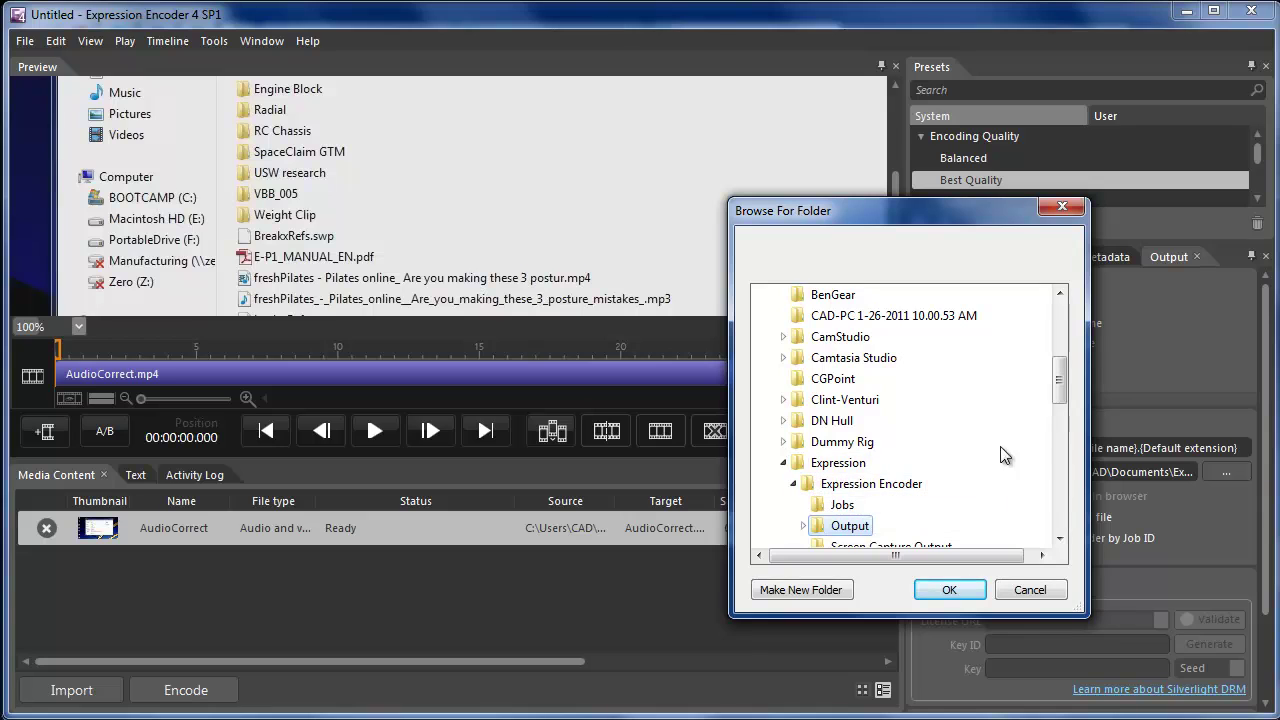
{"action": "mouse_move", "coordinate": [1057, 398]}
{"action": "left_mouse_down"}
{"action": "mouse_move", "coordinate": [1055, 305]}
{"action": "mouse_move", "coordinate": [1052, 400]}
{"action": "left_mouse_up"}
{"action": "key", "text": "alt+Tab"}
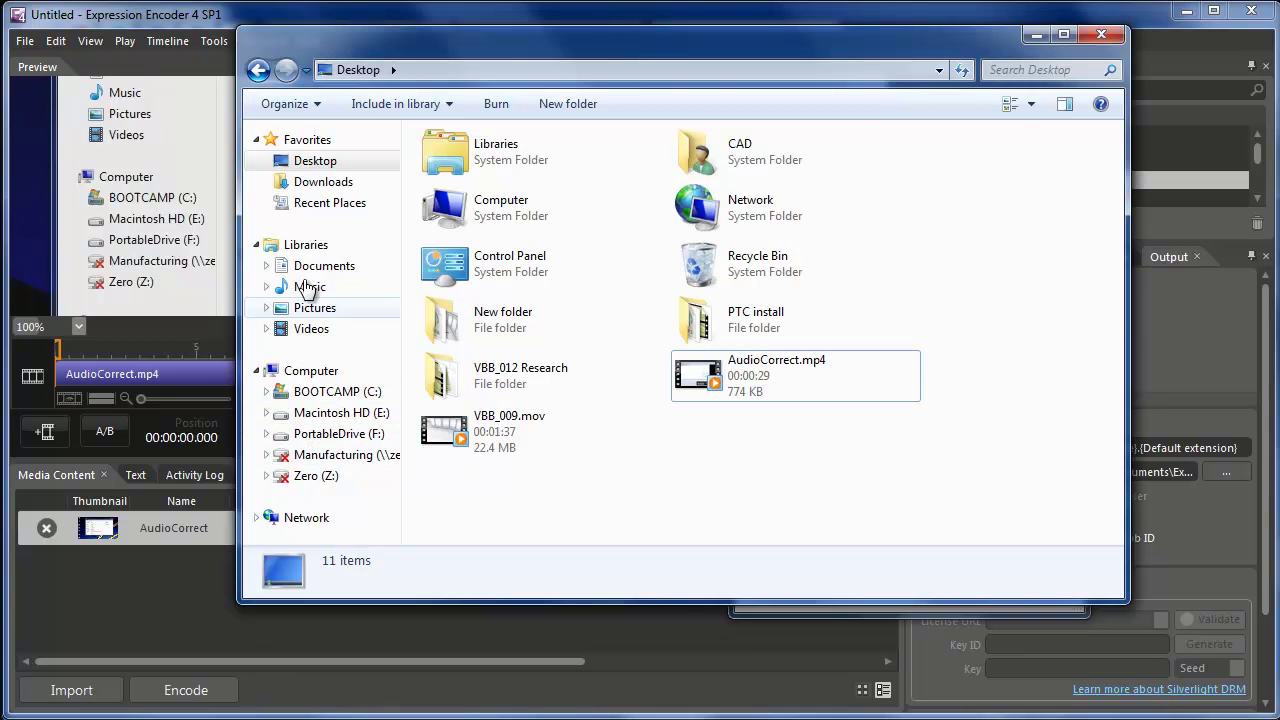
{"action": "left_click", "coordinate": [316, 392]}
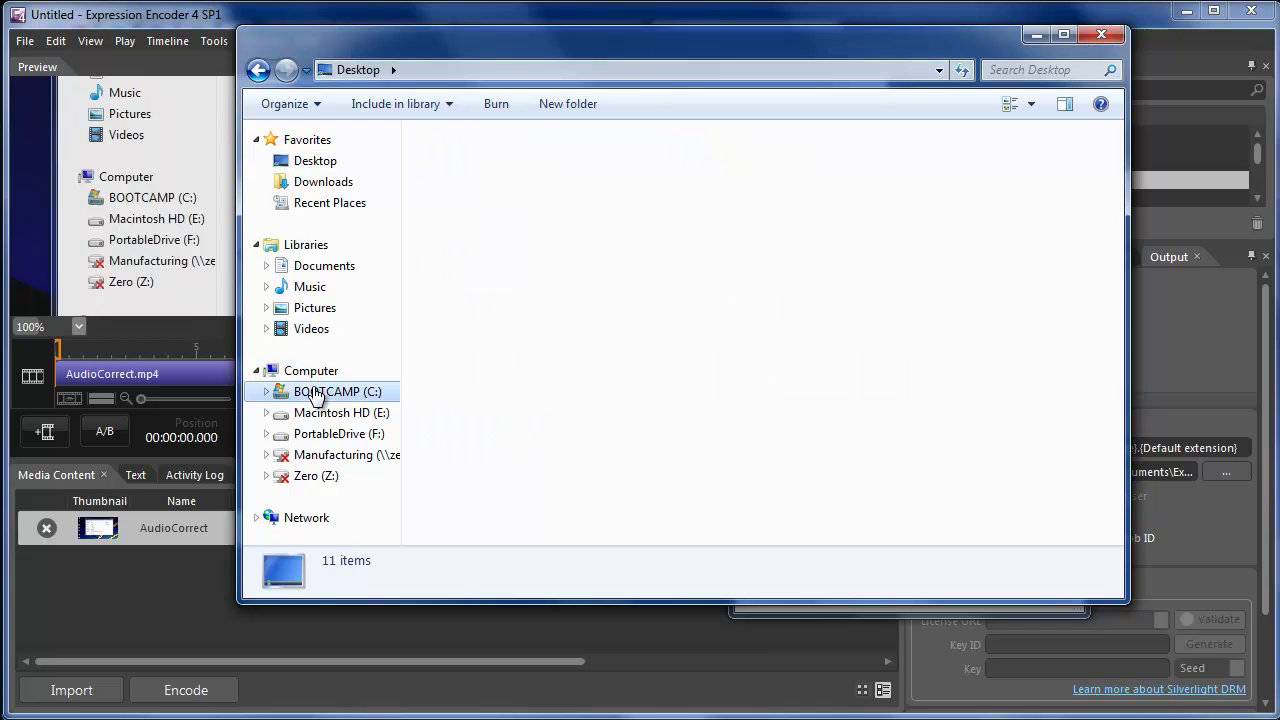
{"action": "double_click", "coordinate": [448, 328]}
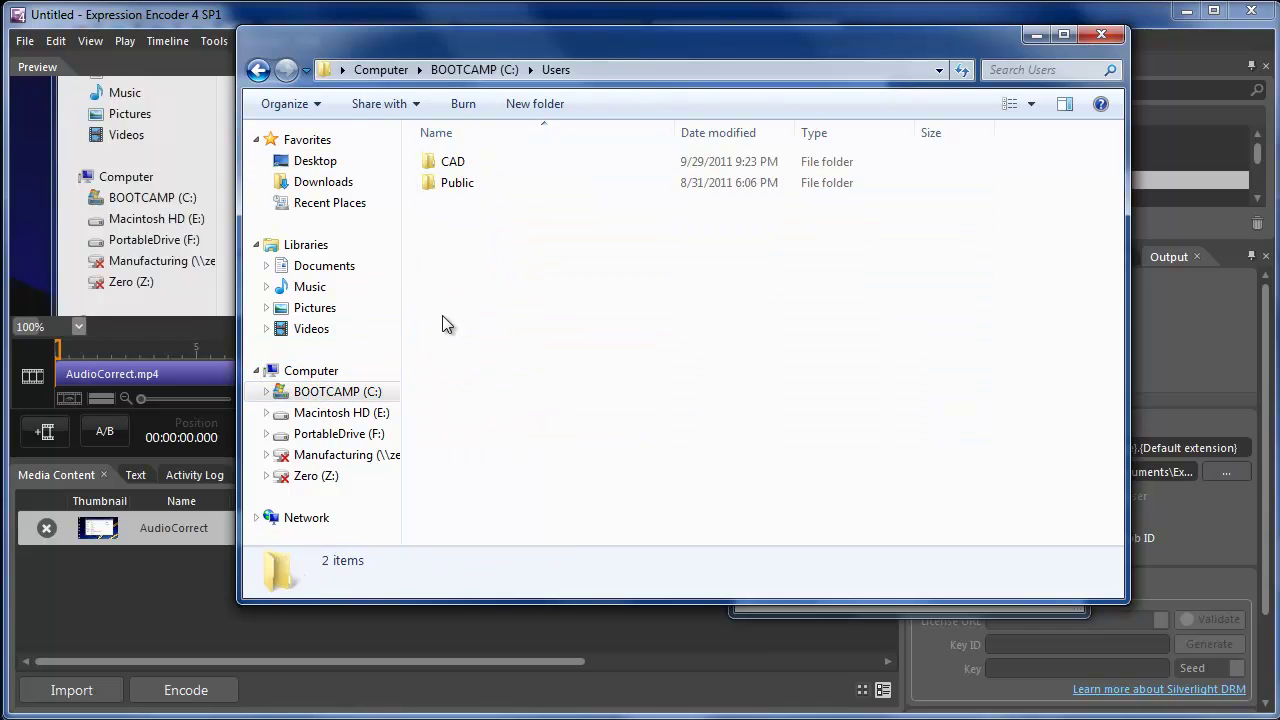
{"action": "double_click", "coordinate": [452, 162]}
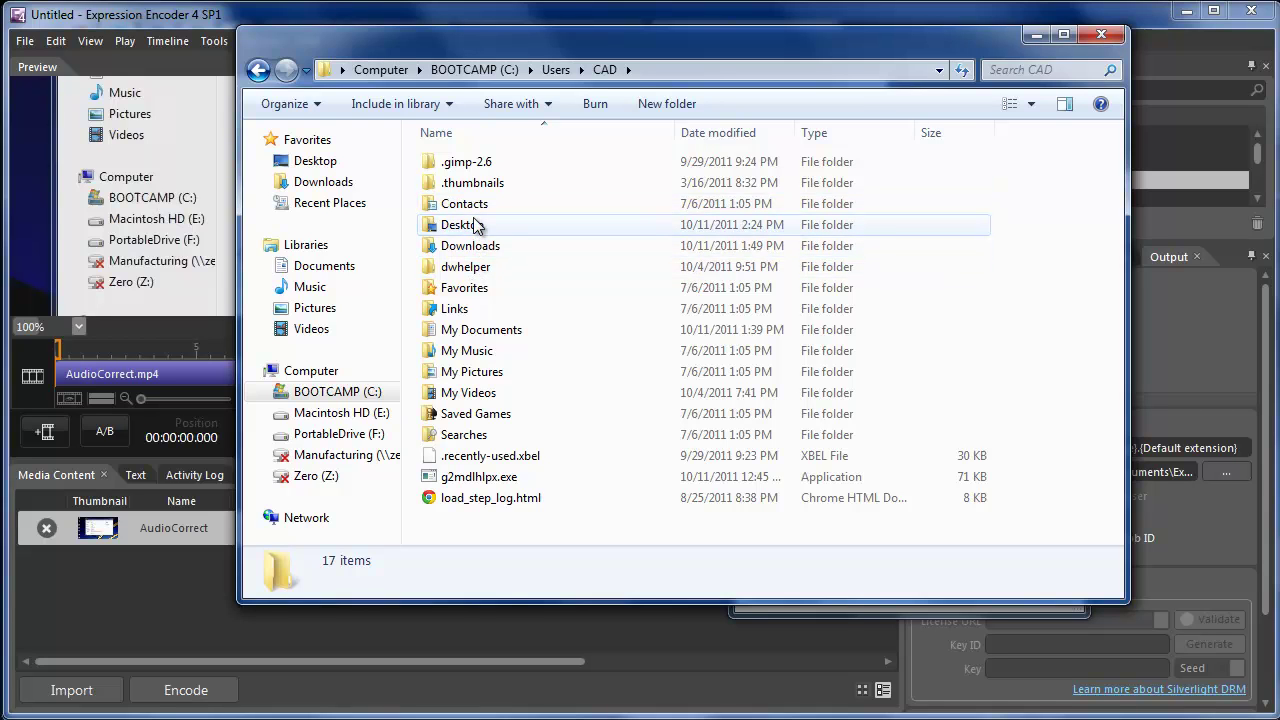
{"action": "double_click", "coordinate": [474, 331]}
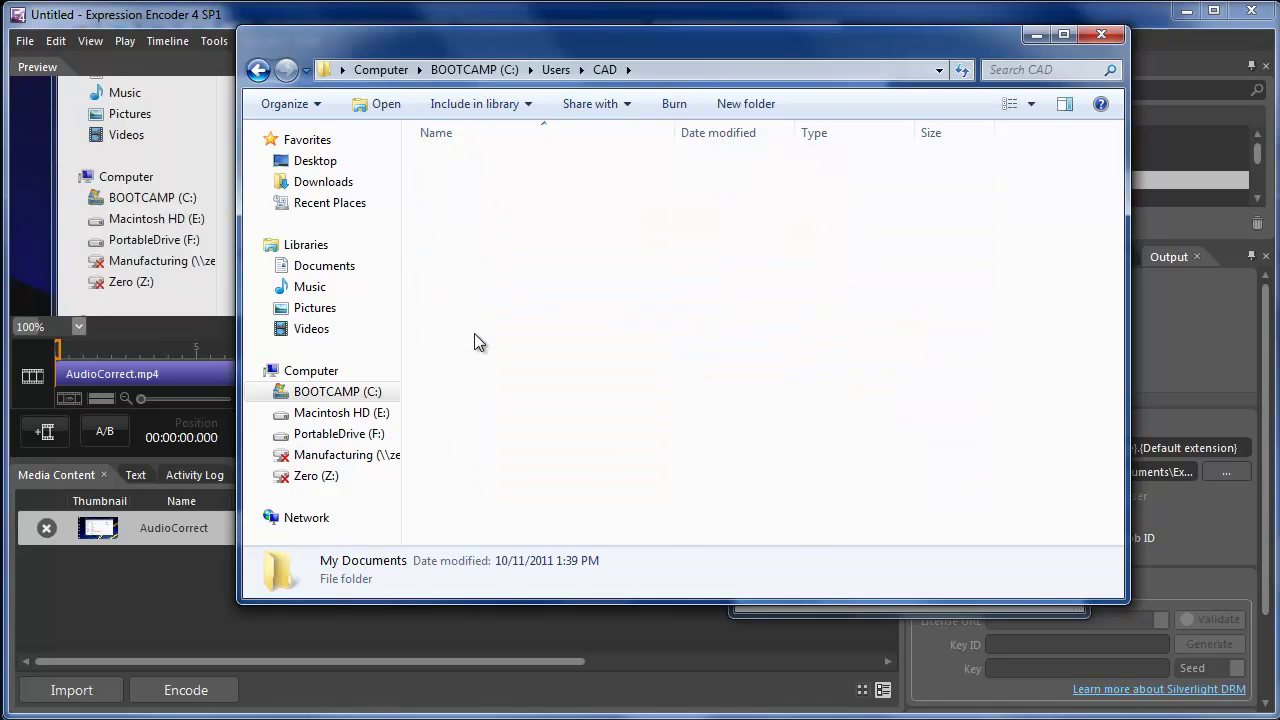
{"action": "scroll", "coordinate": [530, 418], "scroll_direction": "down", "scroll_amount": 2}
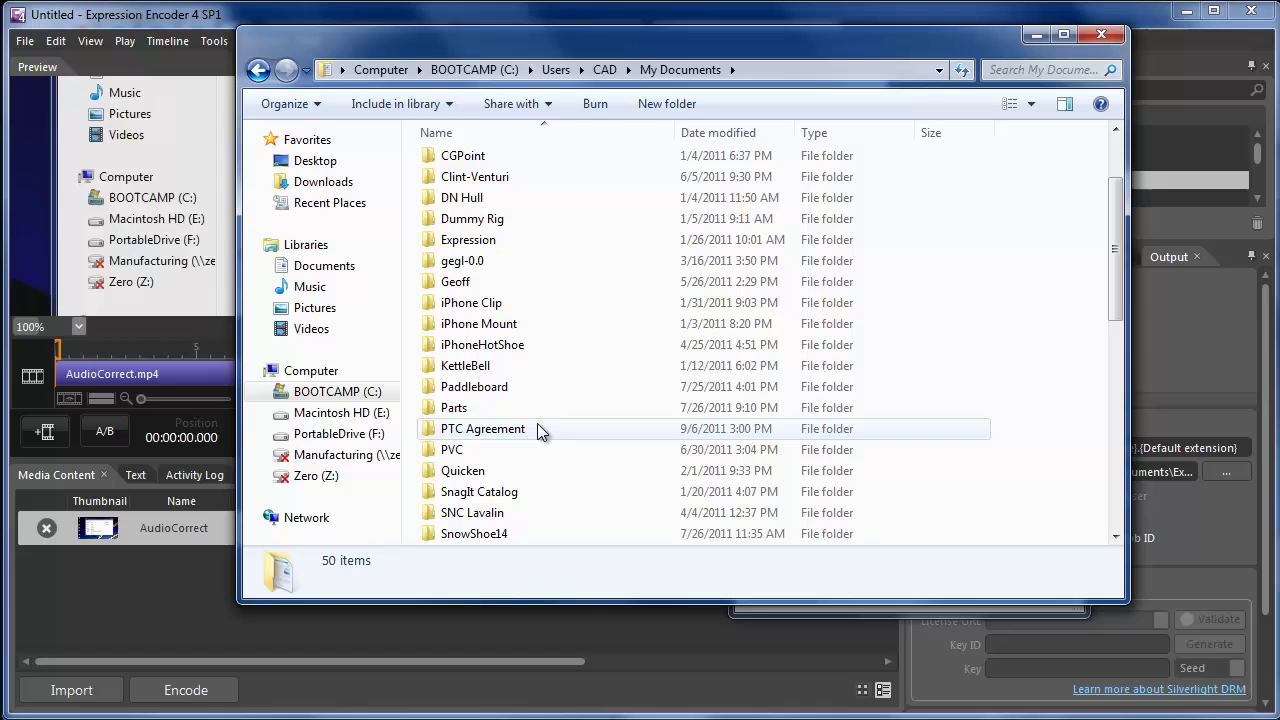
{"action": "double_click", "coordinate": [460, 242]}
{"action": "double_click", "coordinate": [455, 174]}
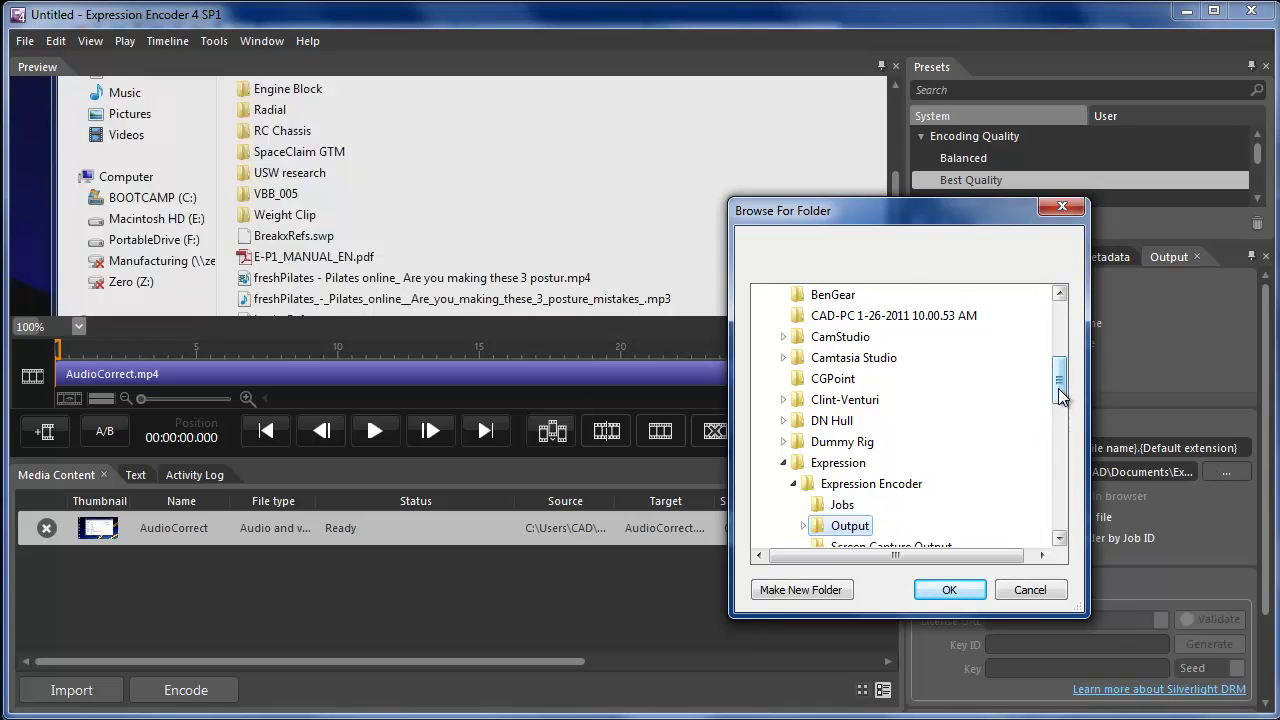
{"action": "left_click_drag", "start_coordinate": [1062, 380], "coordinate": [1062, 405]}
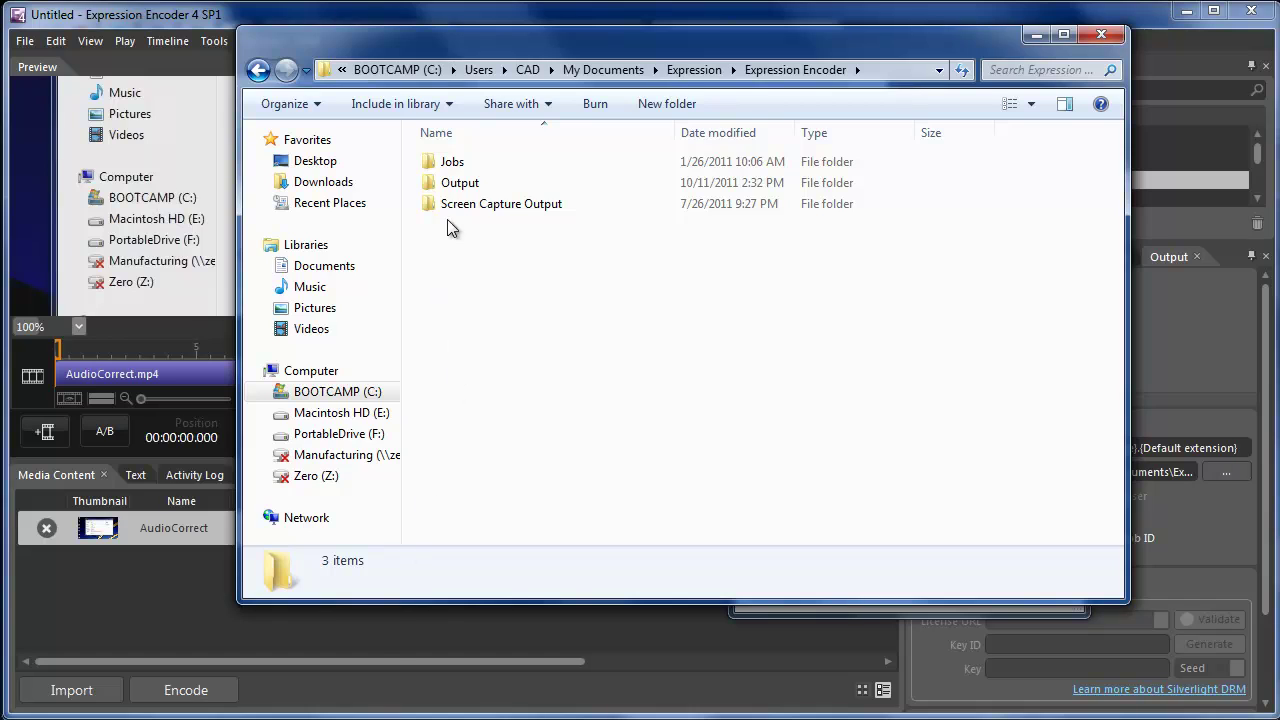
Open the CAD-PC 10-11-2011 2.29.43 PM folder inside Output and play the encoded AudioCorrect video
{"action": "left_click", "coordinate": [455, 184]}
{"action": "double_click", "coordinate": [455, 185]}
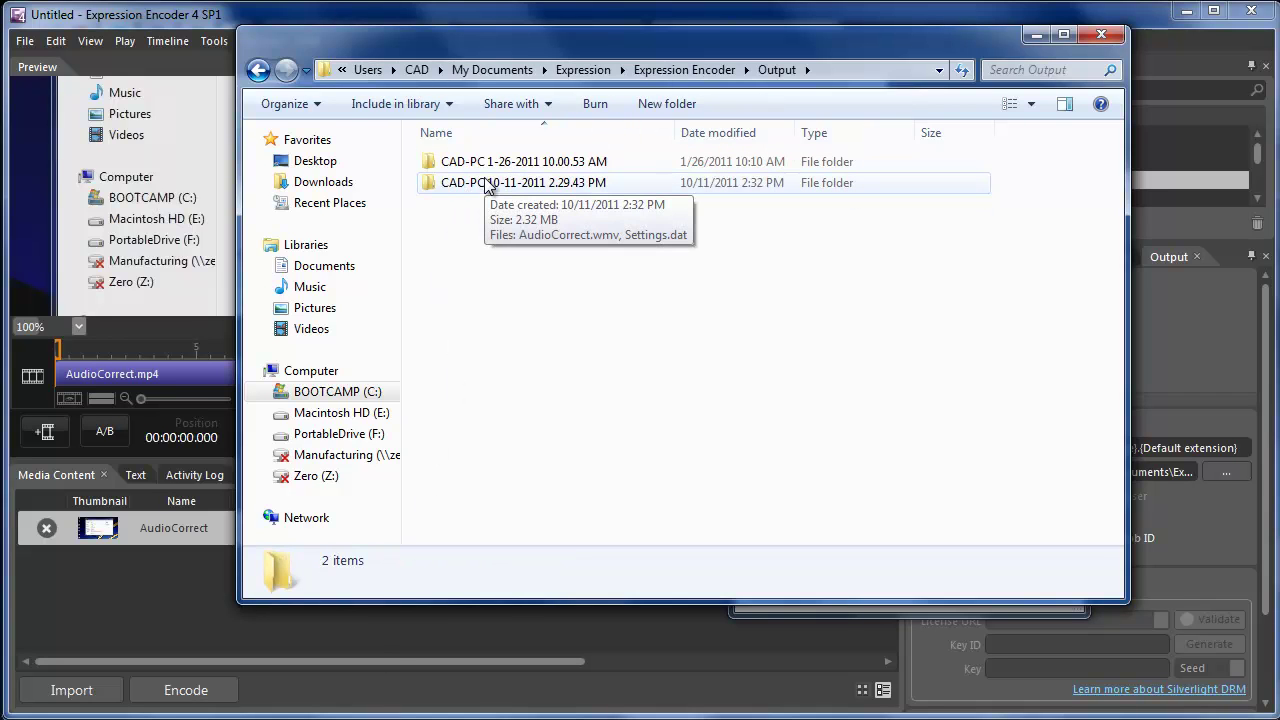
{"action": "double_click", "coordinate": [486, 184]}
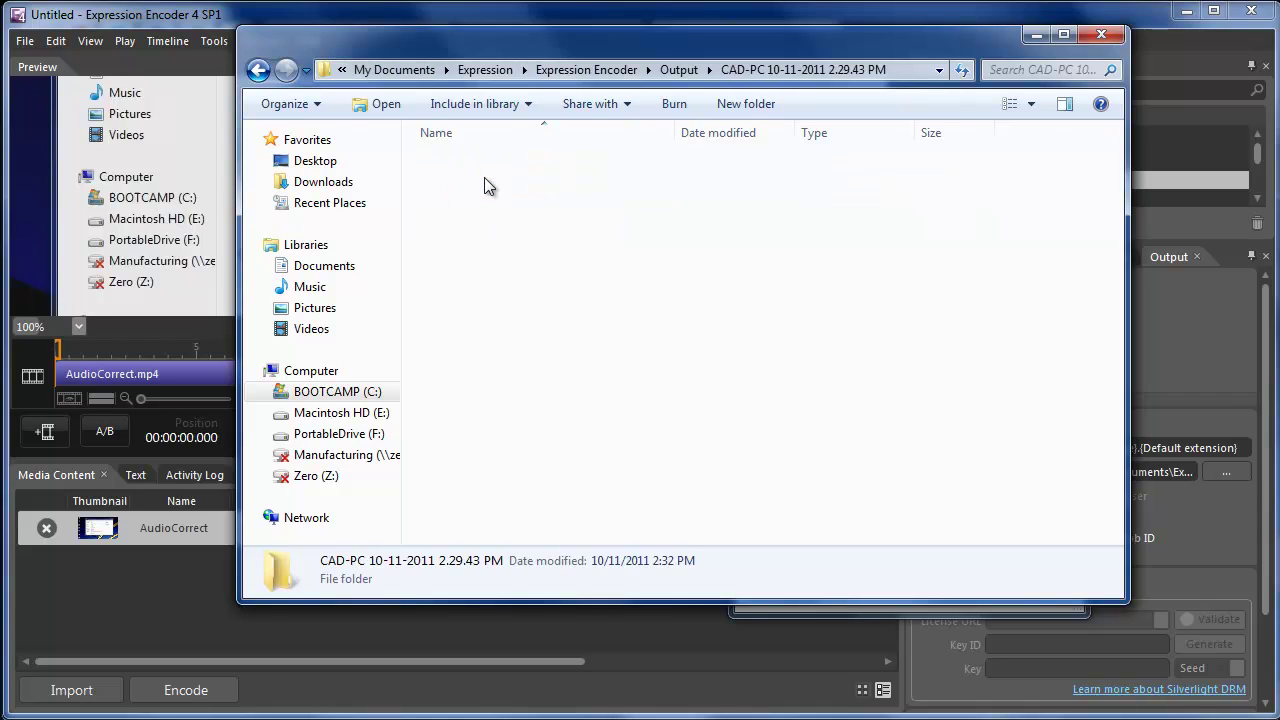
{"action": "left_click", "coordinate": [476, 200]}
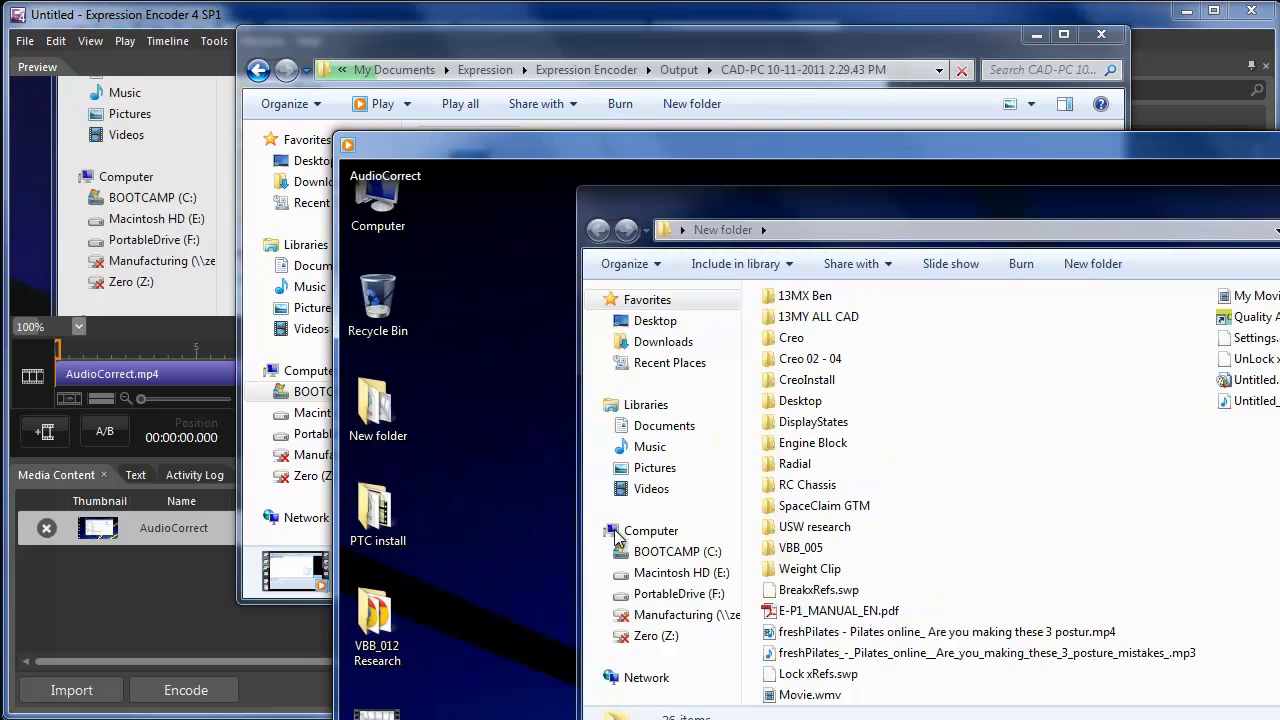
Close the video player, switch to Windows Movie Maker, and import AudioCorrect.wmv from the encoder's output folder into the collection
{"action": "left_click_drag", "start_coordinate": [779, 142], "coordinate": [470, 35]}
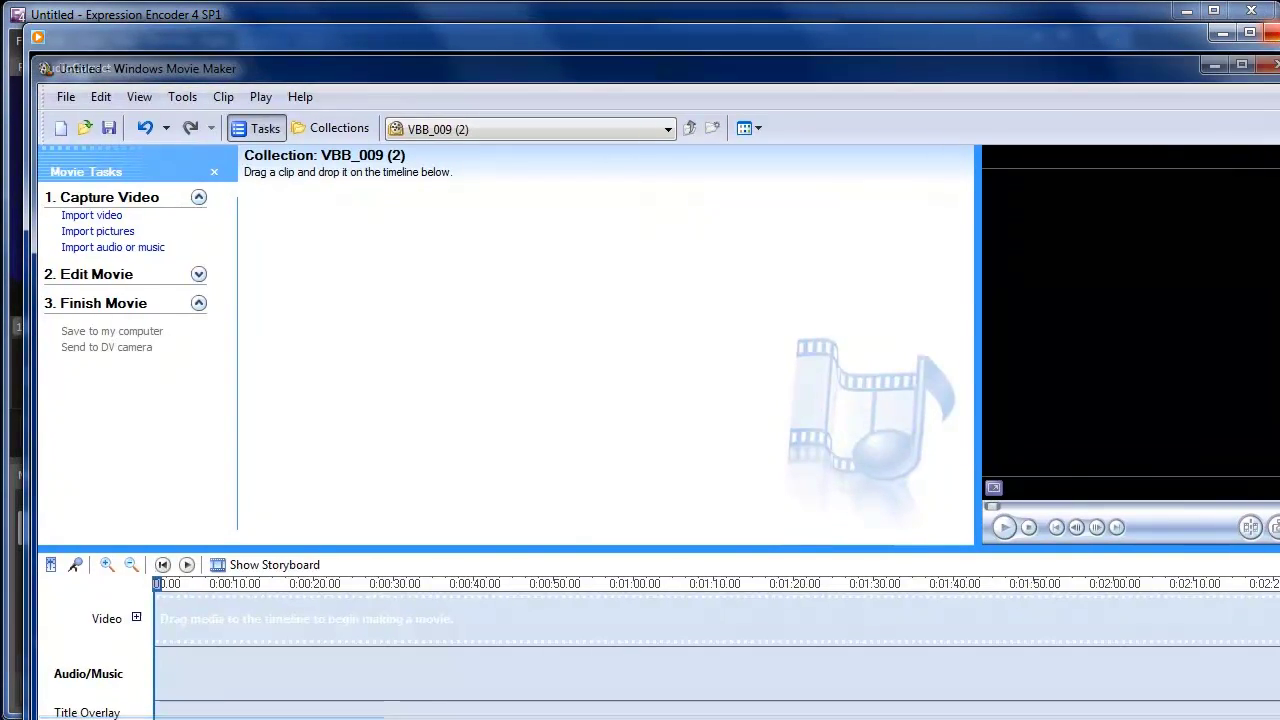
{"action": "left_click", "coordinate": [1269, 34]}
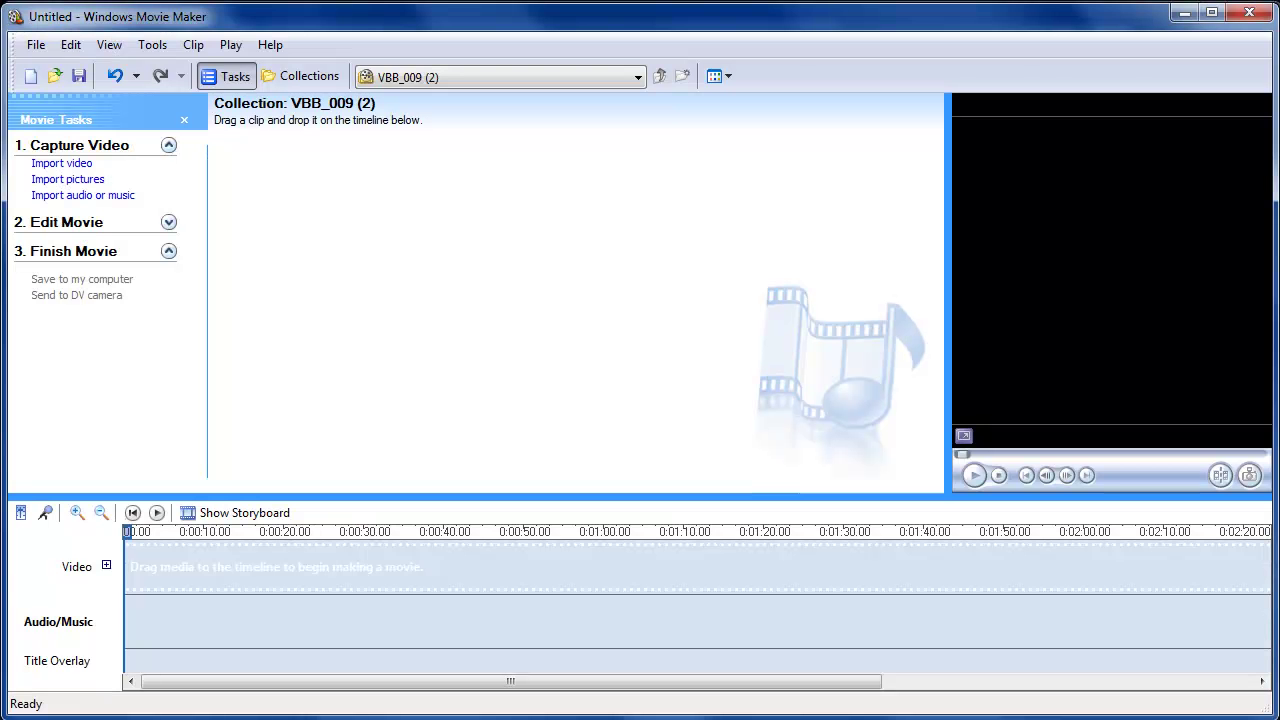
{"action": "right_click", "coordinate": [362, 234]}
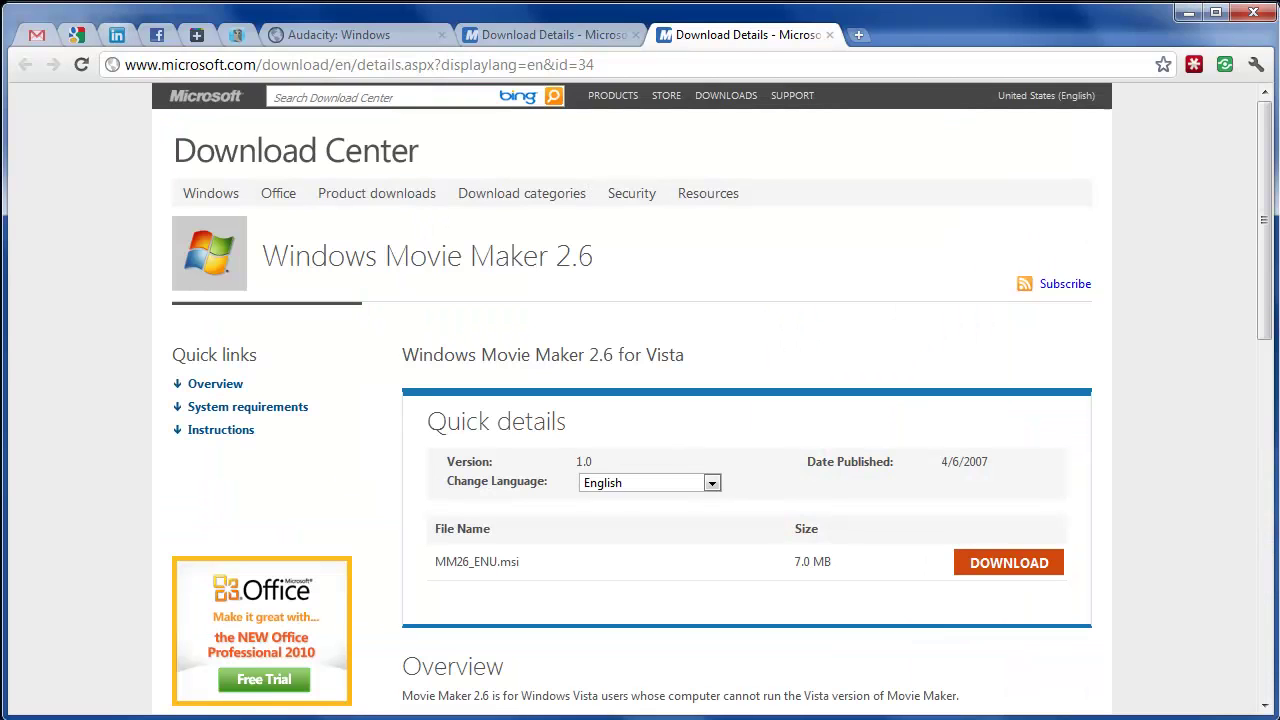
{"action": "key", "text": "alt+Tab"}
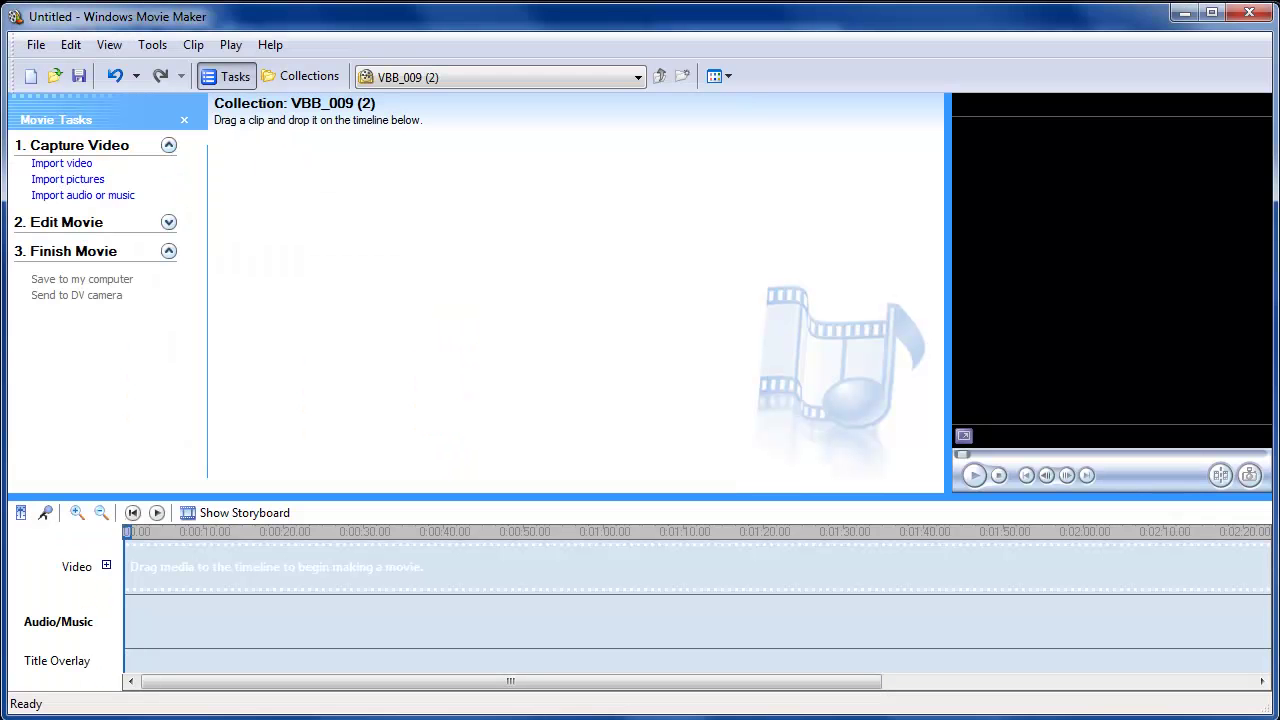
{"action": "key", "text": "alt+Tab"}
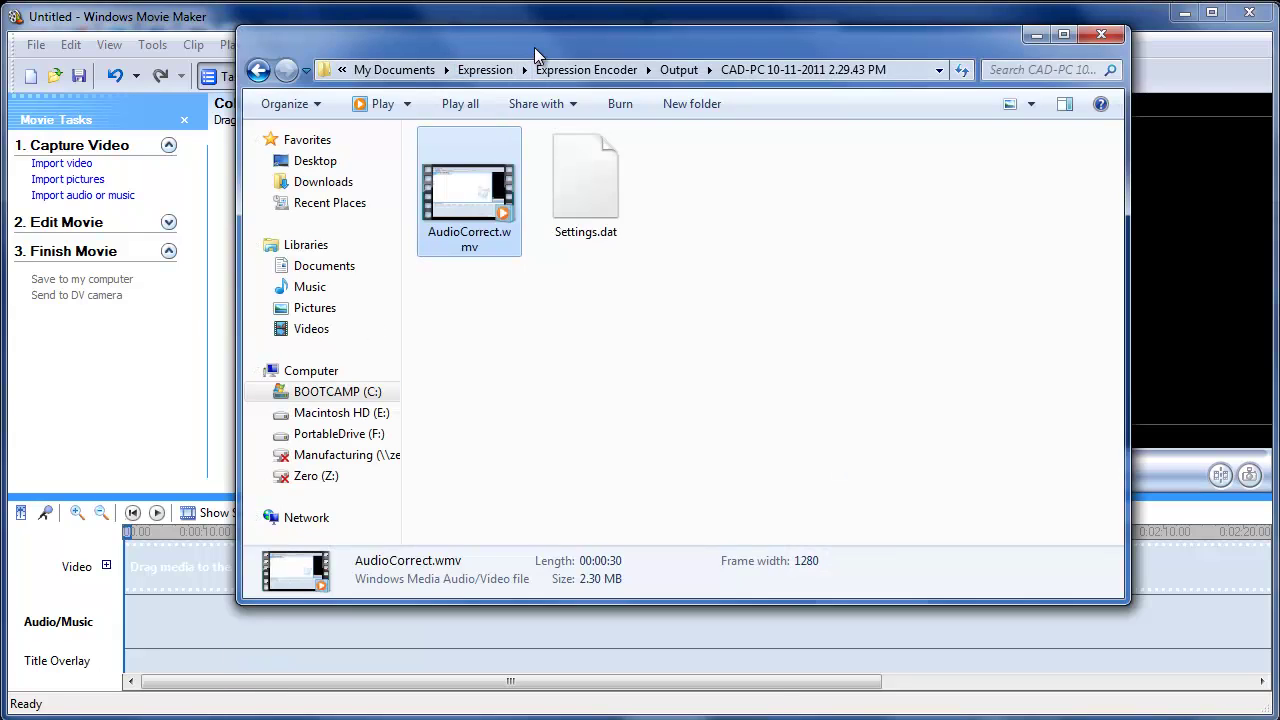
{"action": "left_click_drag", "start_coordinate": [534, 47], "coordinate": [661, 88]}
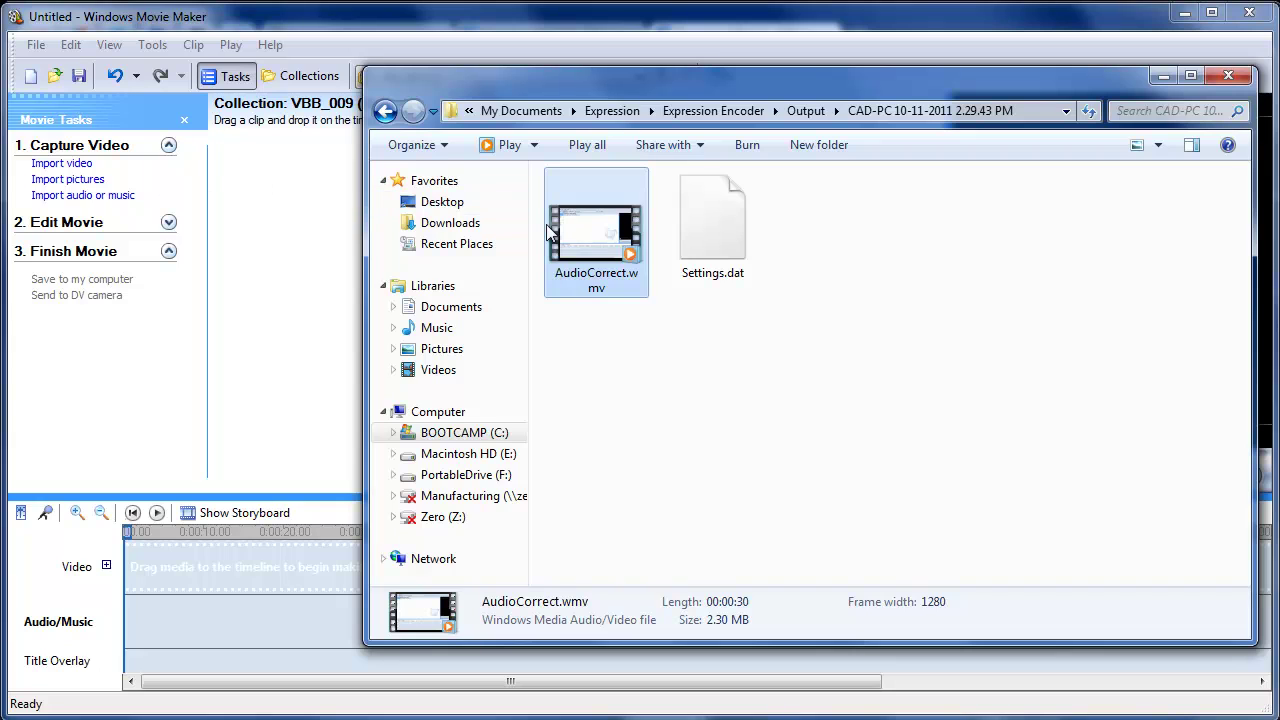
{"action": "left_click_drag", "start_coordinate": [587, 231], "coordinate": [290, 236]}
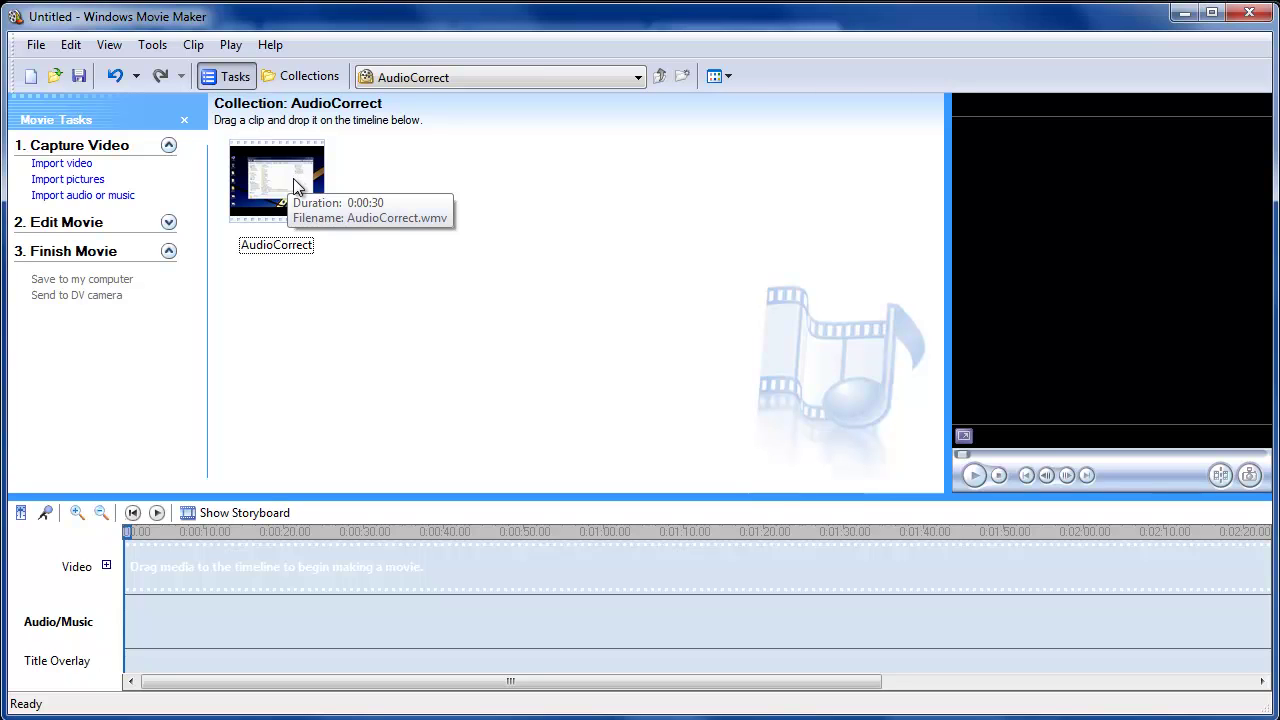
Try the AudioCorrect clip on the timeline's video track, preview it at about 12 and 15 seconds, and cut it out again
{"action": "left_click_drag", "start_coordinate": [310, 195], "coordinate": [158, 572]}
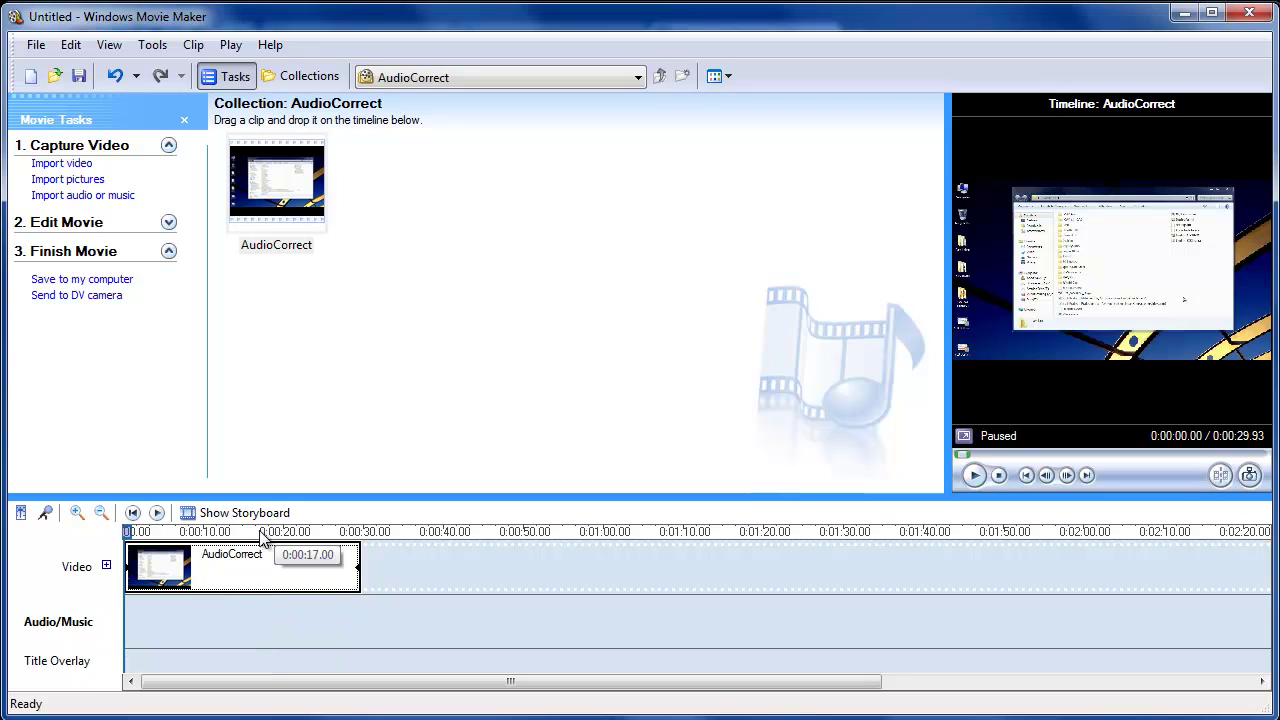
{"action": "left_click", "coordinate": [224, 535]}
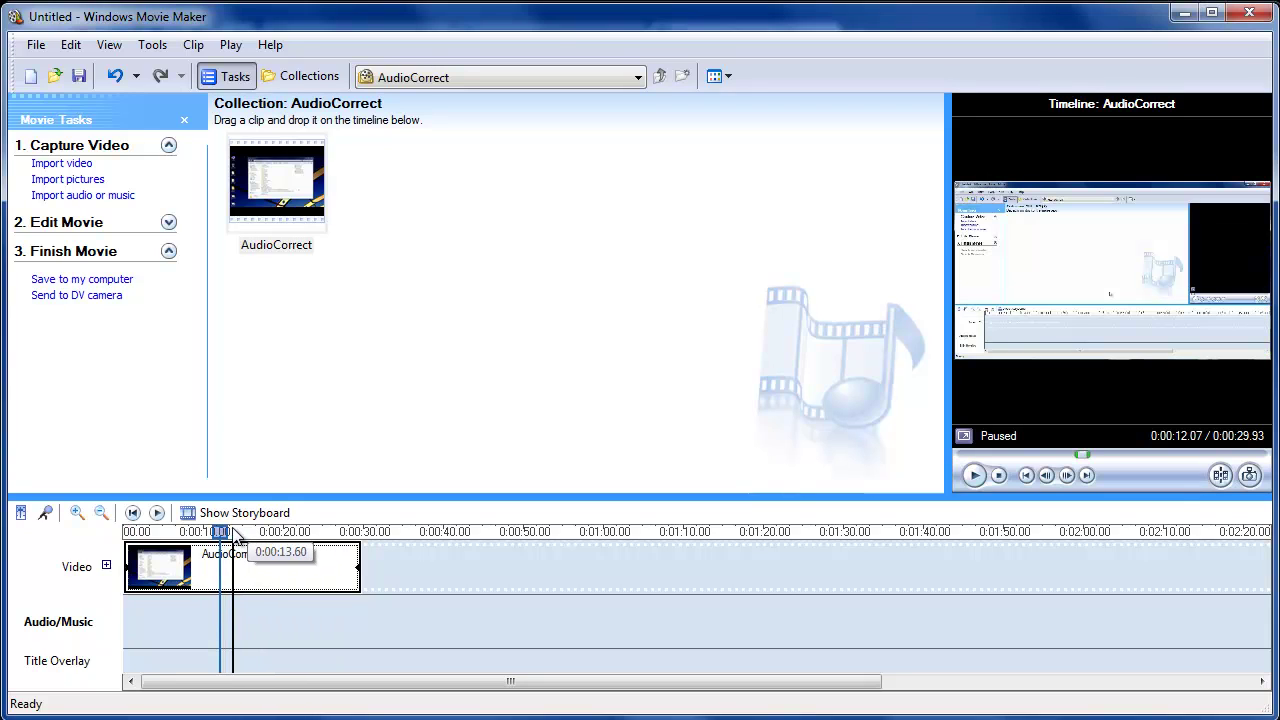
{"action": "left_click", "coordinate": [246, 535]}
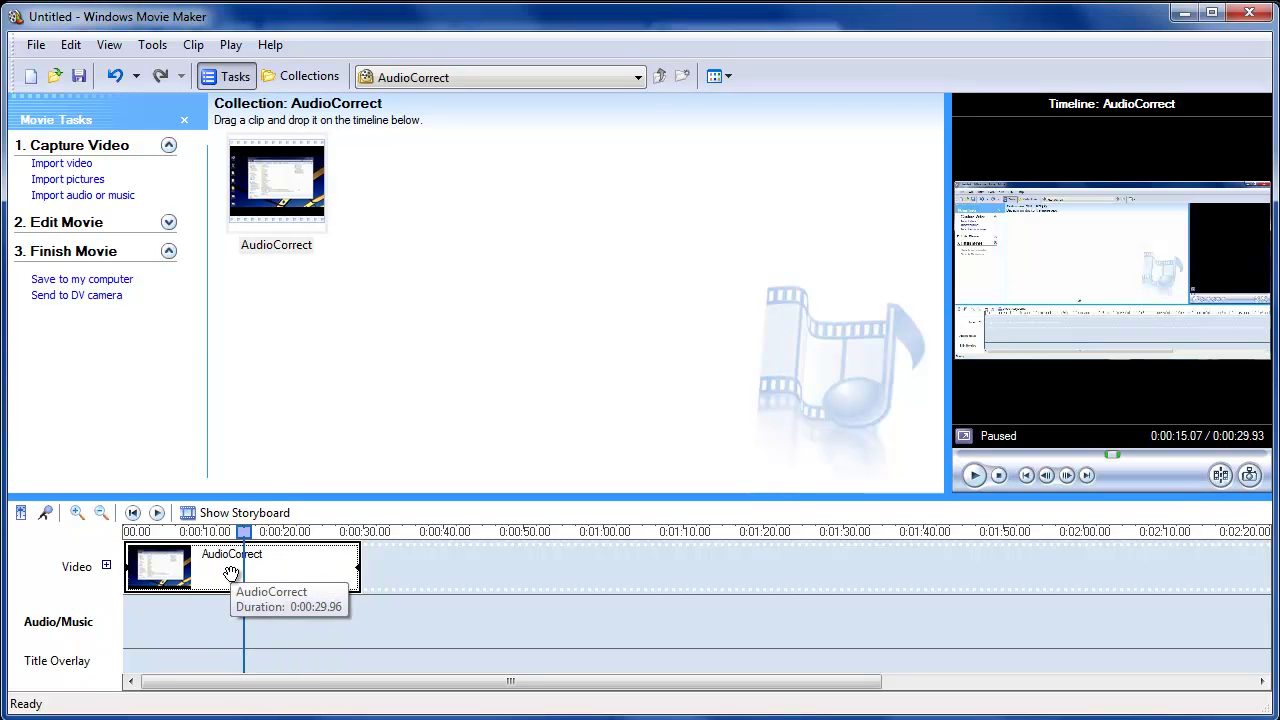
{"action": "left_click_drag", "start_coordinate": [229, 571], "coordinate": [374, 375]}
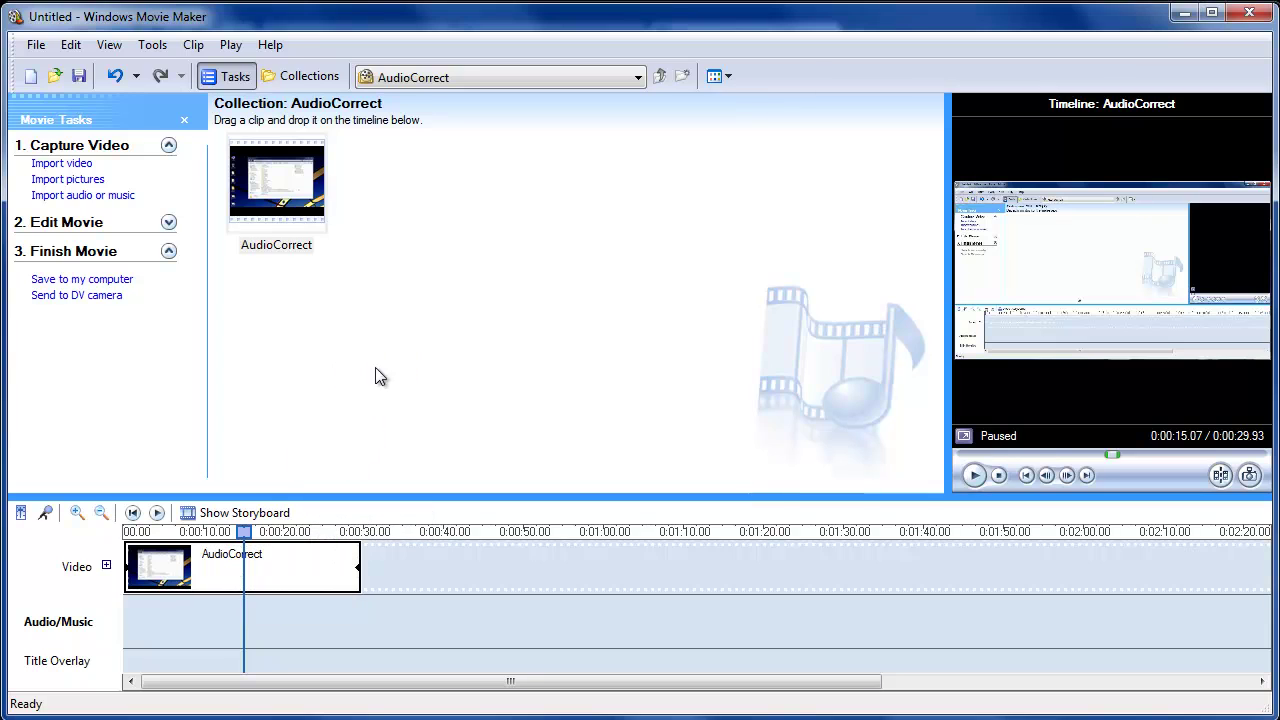
{"action": "right_click", "coordinate": [279, 567]}
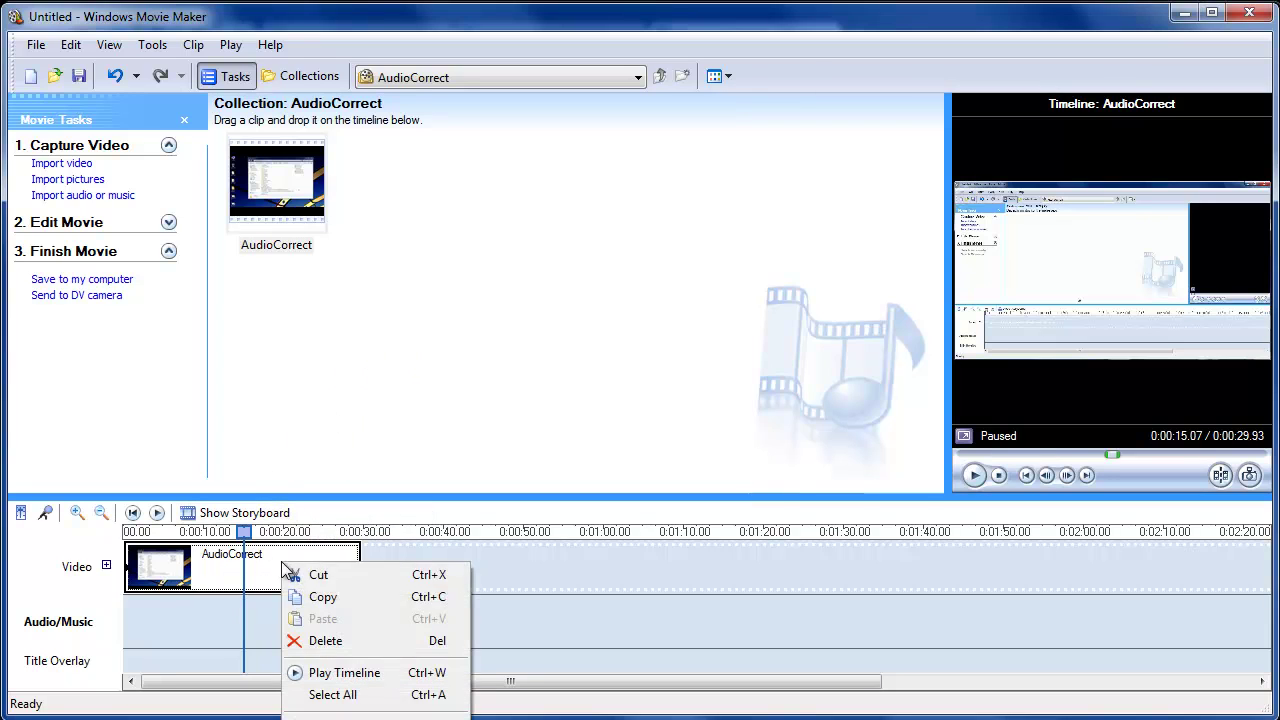
{"action": "left_click", "coordinate": [305, 576]}
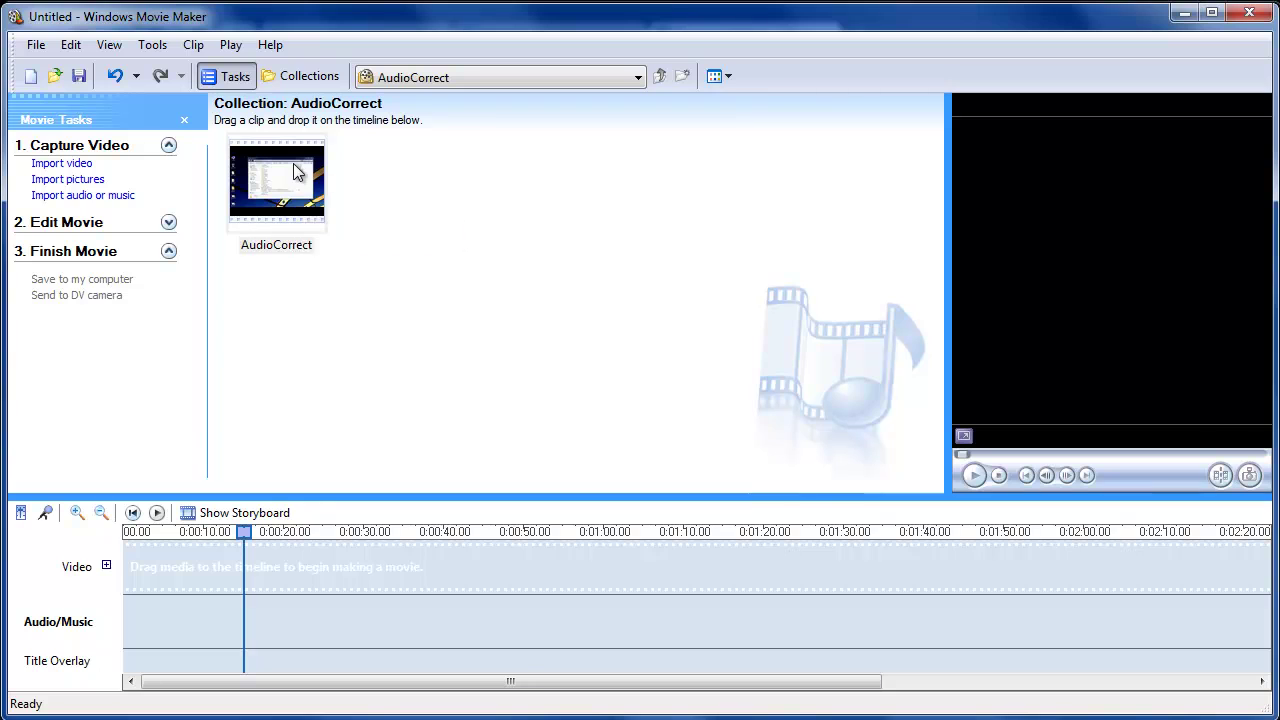
Place the AudioCorrect clip on the Audio/Music track and save it to the Desktop as AudioTest with the High quality audio setting
{"action": "left_click_drag", "start_coordinate": [276, 182], "coordinate": [127, 628]}
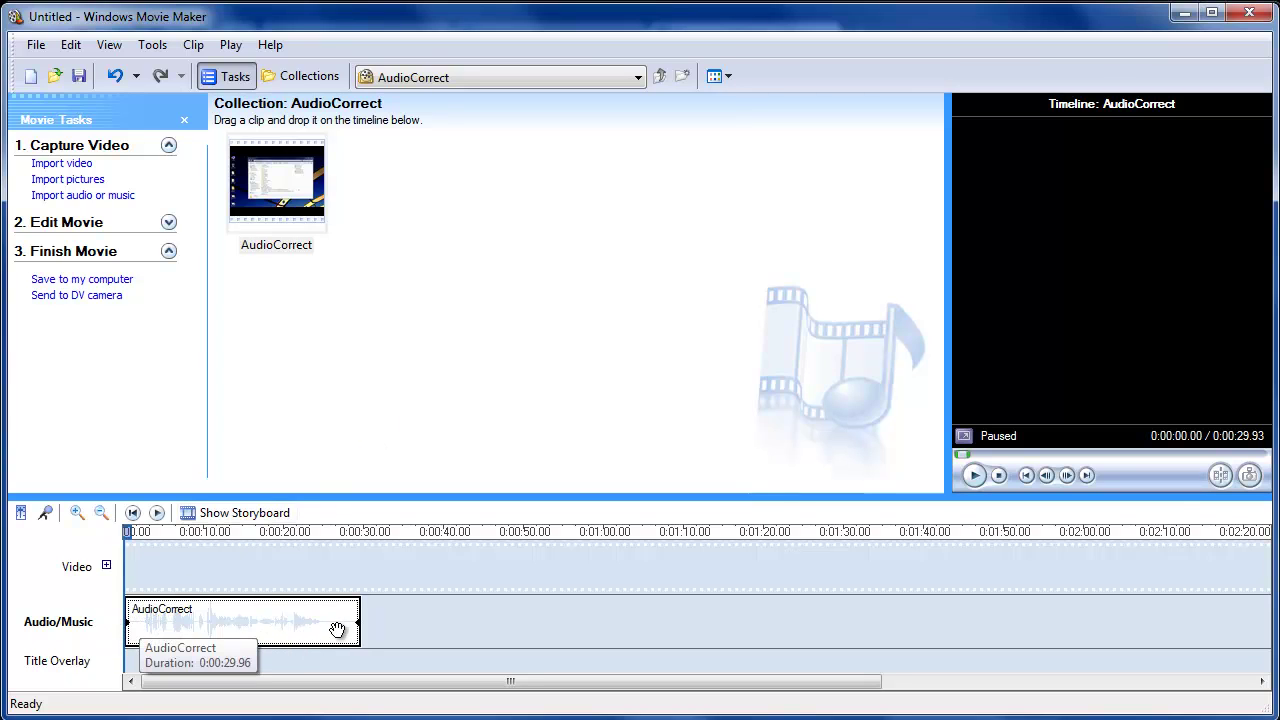
{"action": "left_click", "coordinate": [36, 46]}
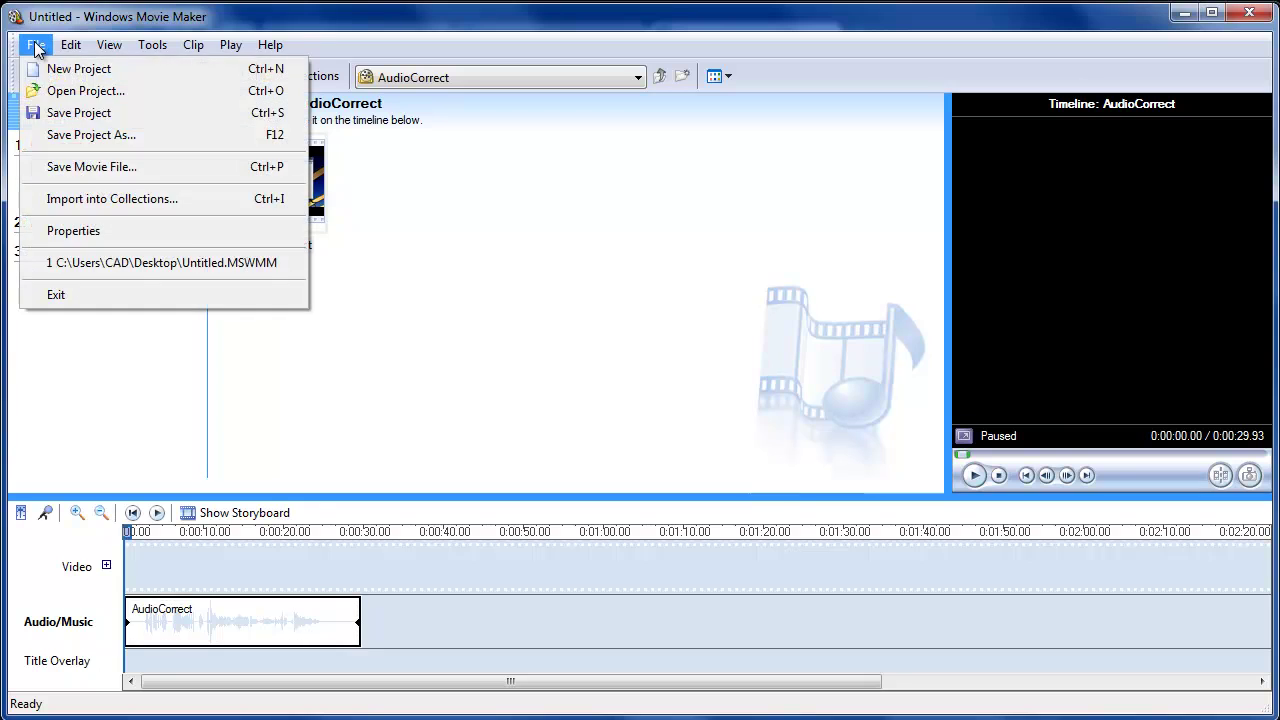
{"action": "left_click", "coordinate": [80, 168]}
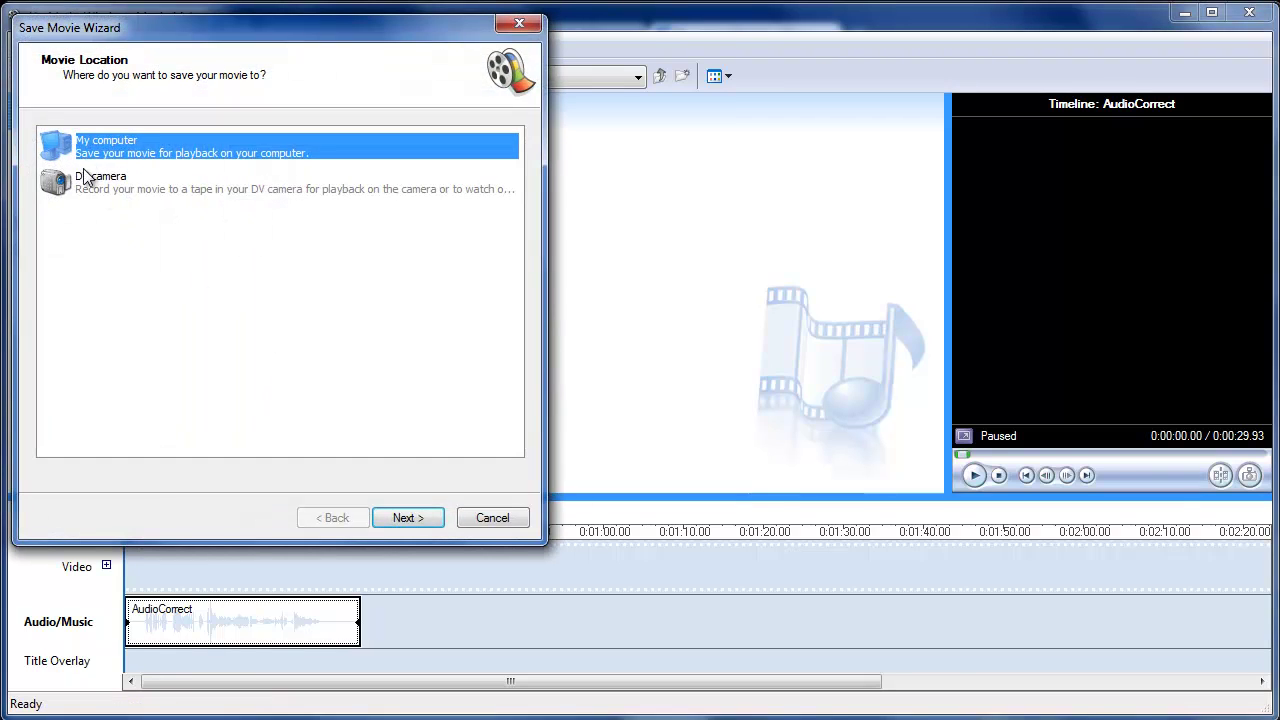
{"action": "left_click", "coordinate": [410, 517]}
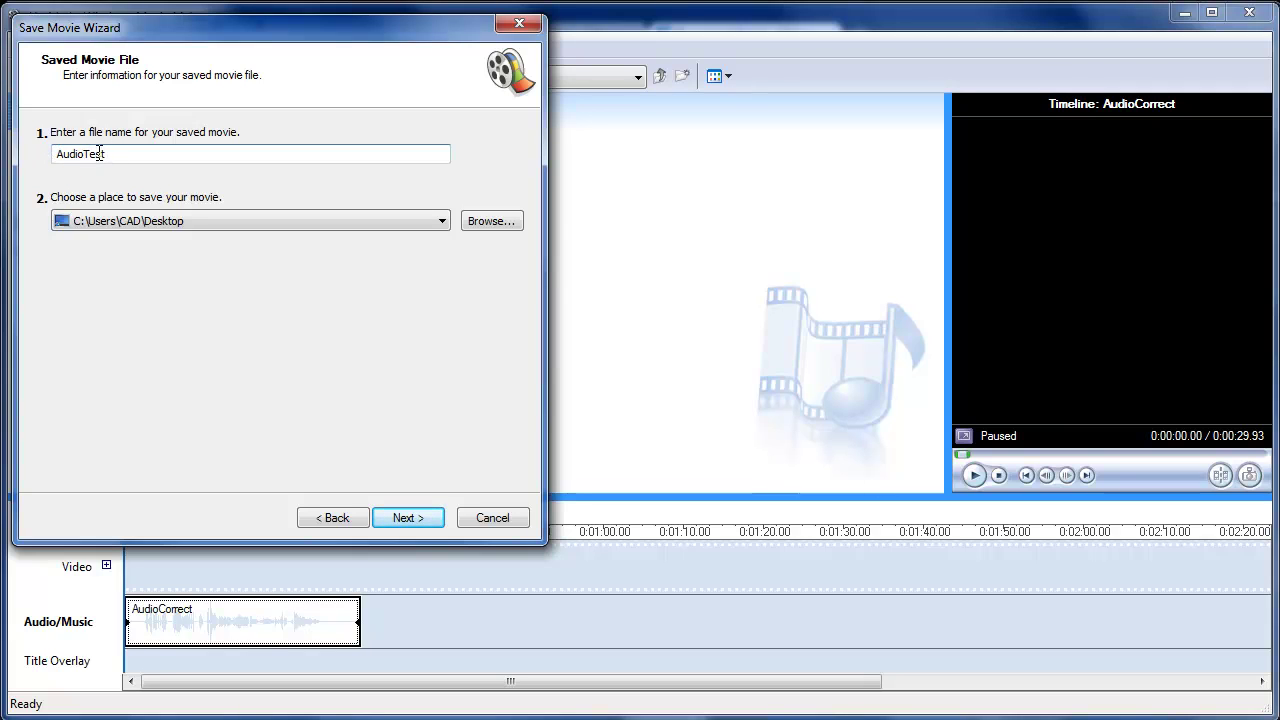
{"action": "left_click", "coordinate": [414, 518]}
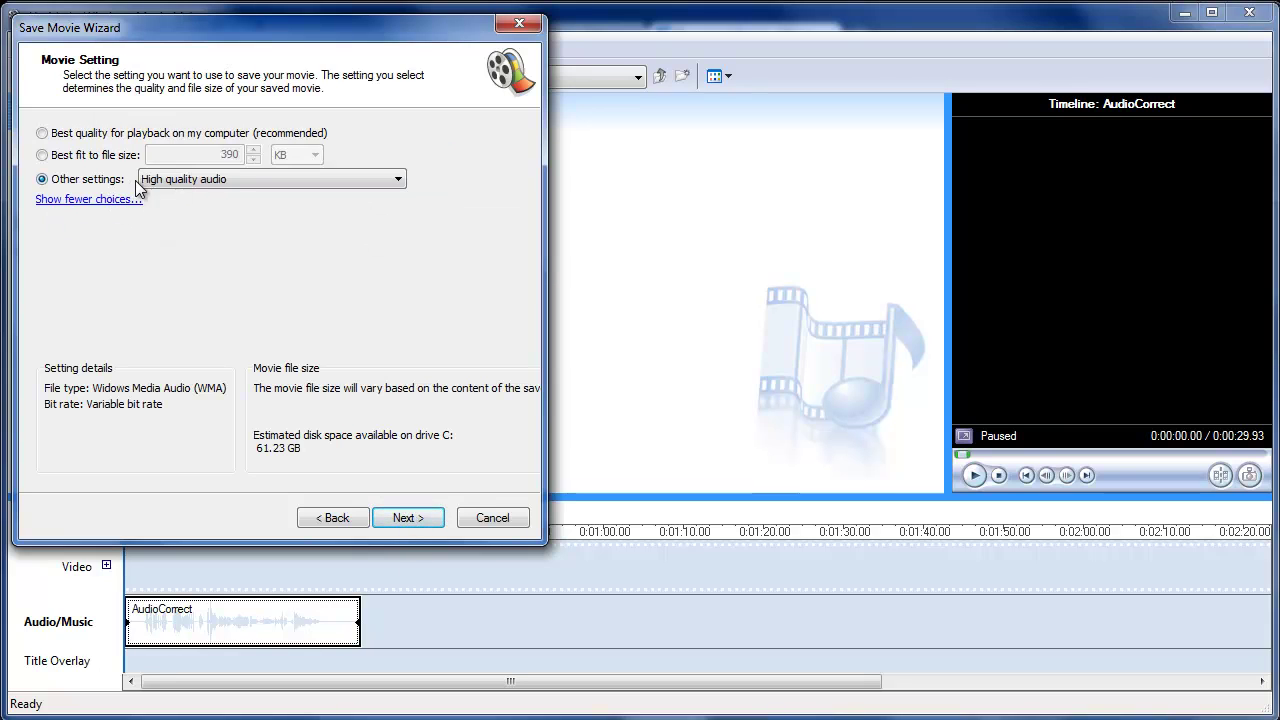
{"action": "left_click", "coordinate": [167, 186]}
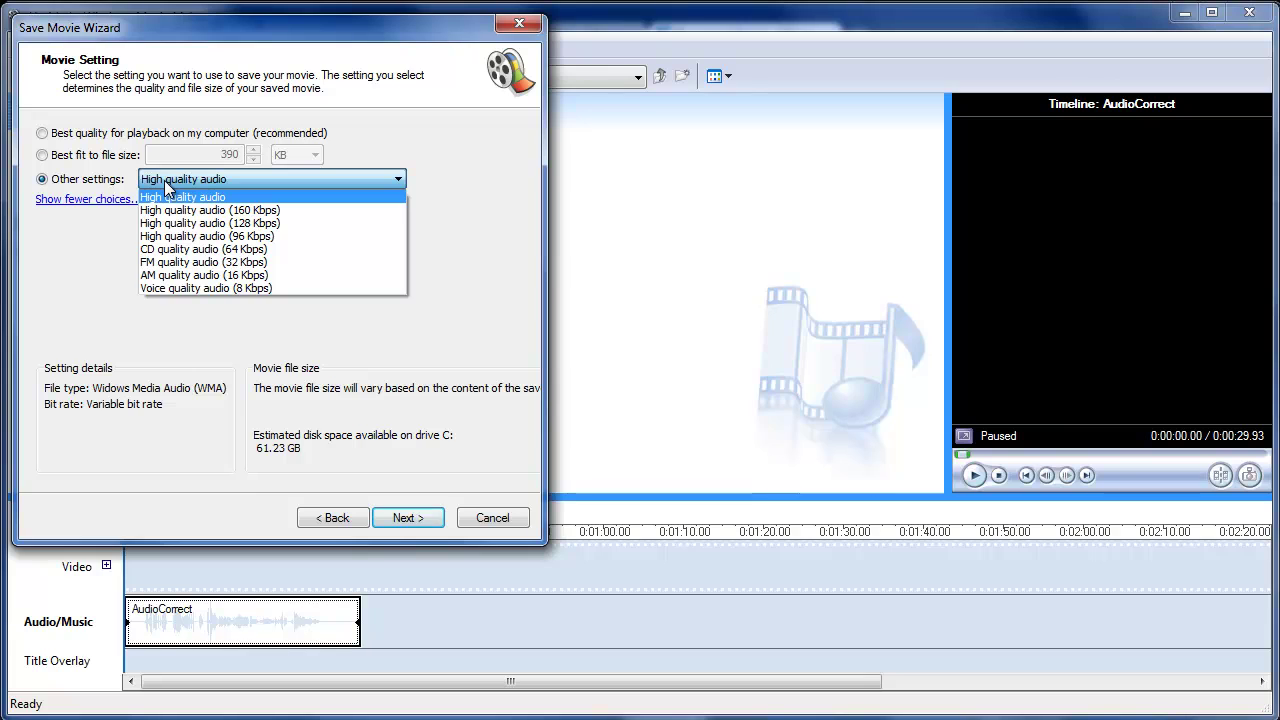
{"action": "left_click", "coordinate": [167, 186]}
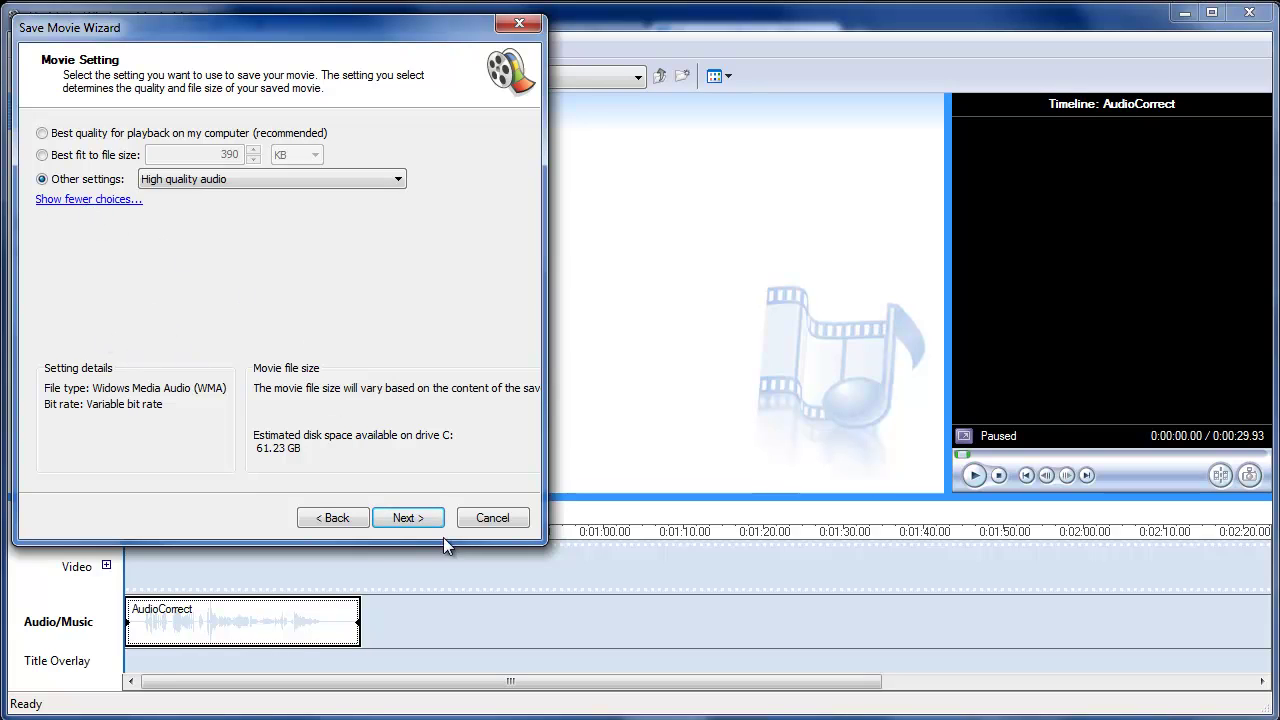
{"action": "left_click", "coordinate": [408, 518]}
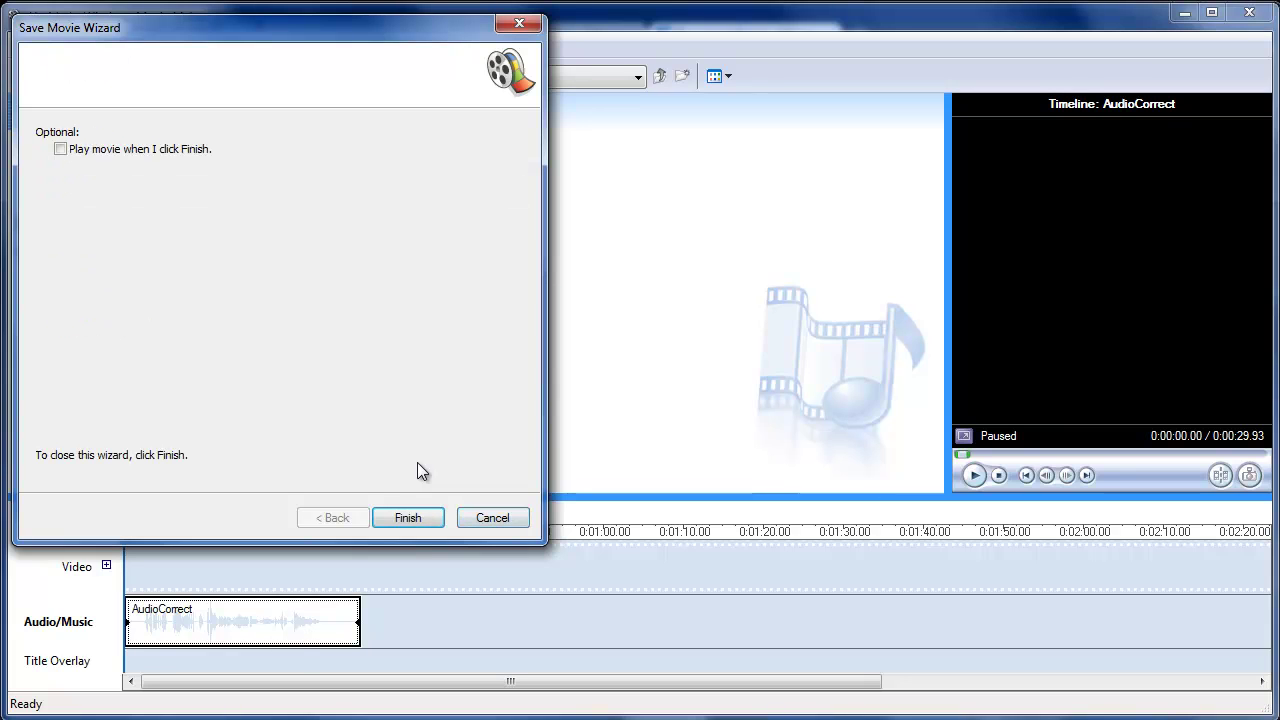
{"action": "left_click", "coordinate": [408, 518]}
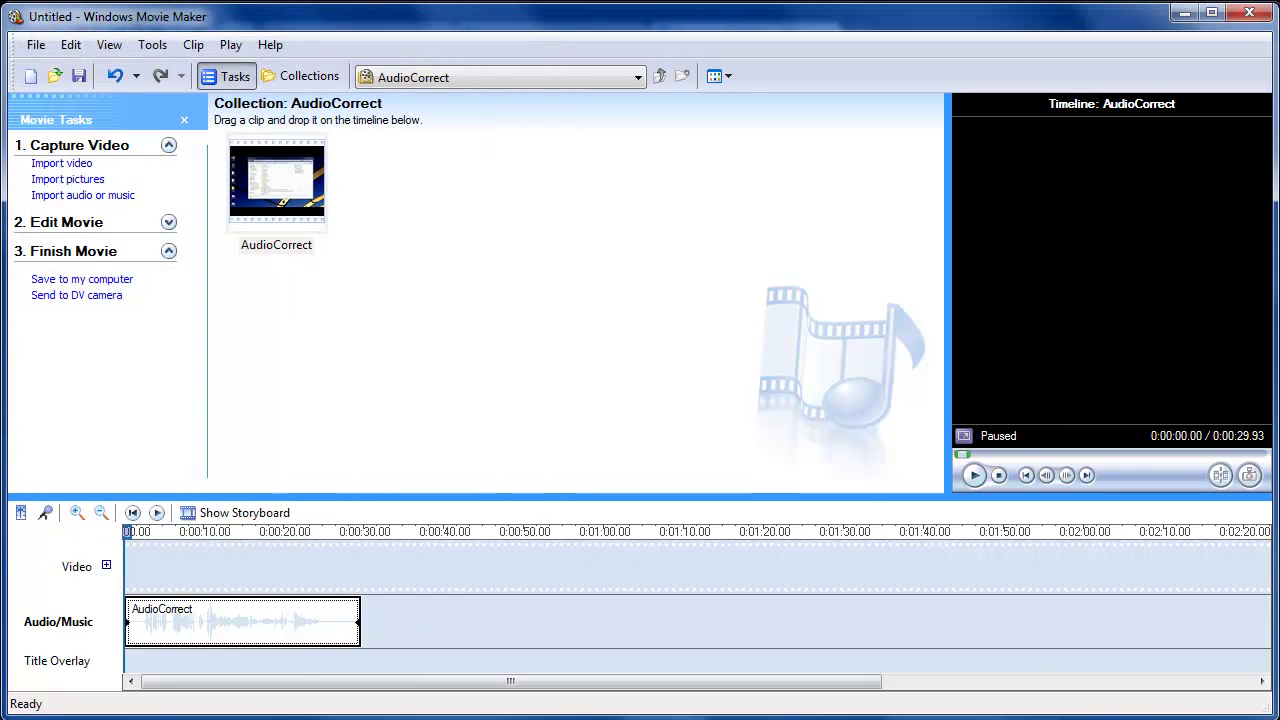
Find AudioTest.wma in the Desktop folder and import it into Audacity
{"action": "key", "text": "alt+Tab"}
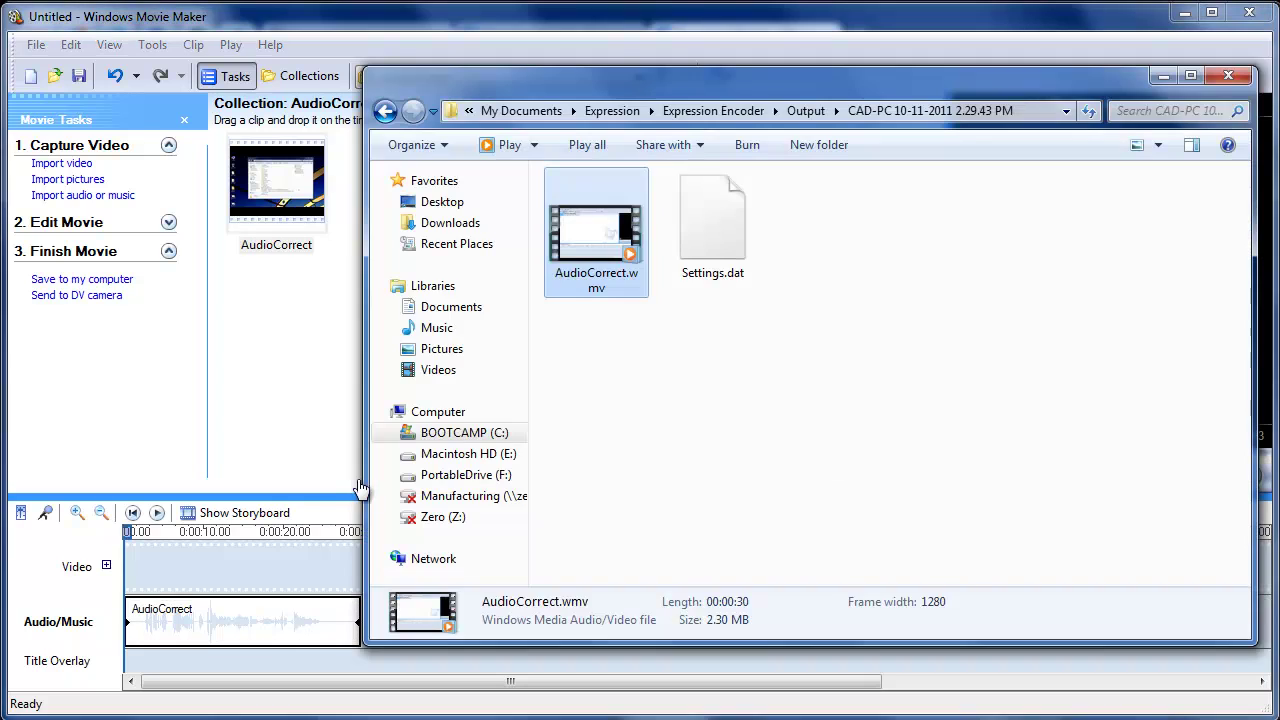
{"action": "left_click", "coordinate": [440, 203]}
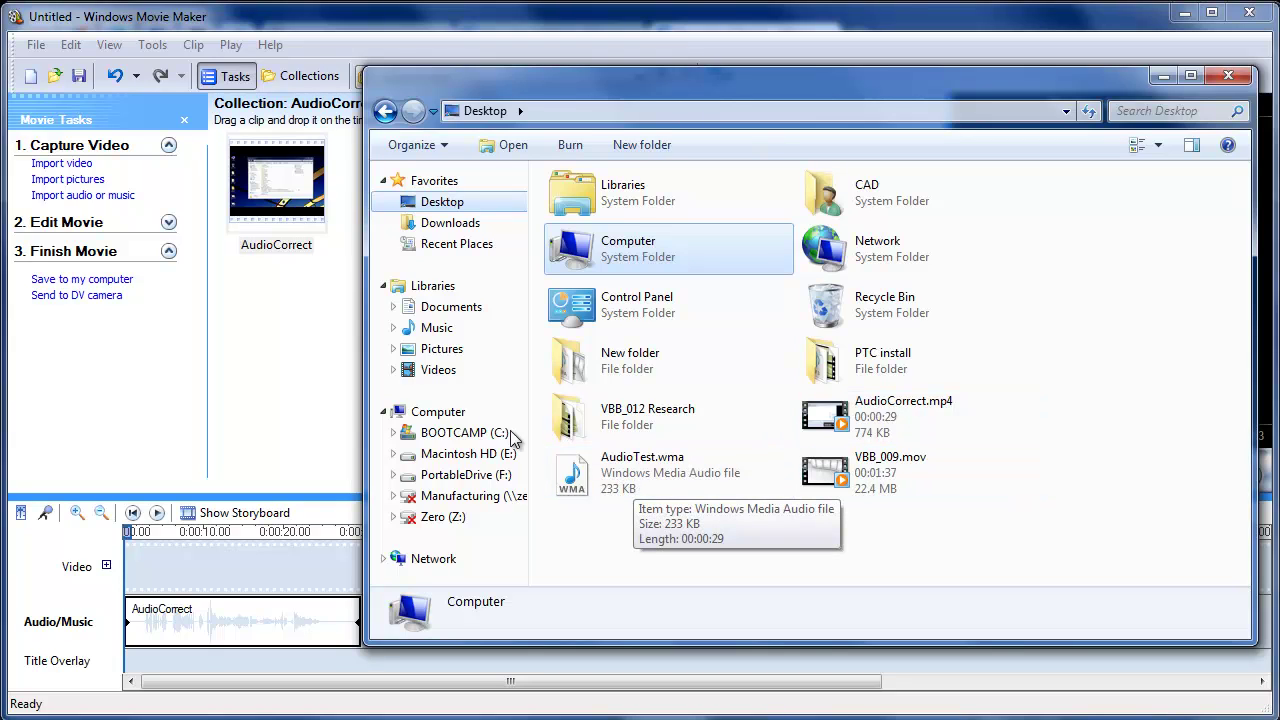
{"action": "left_click", "coordinate": [305, 376]}
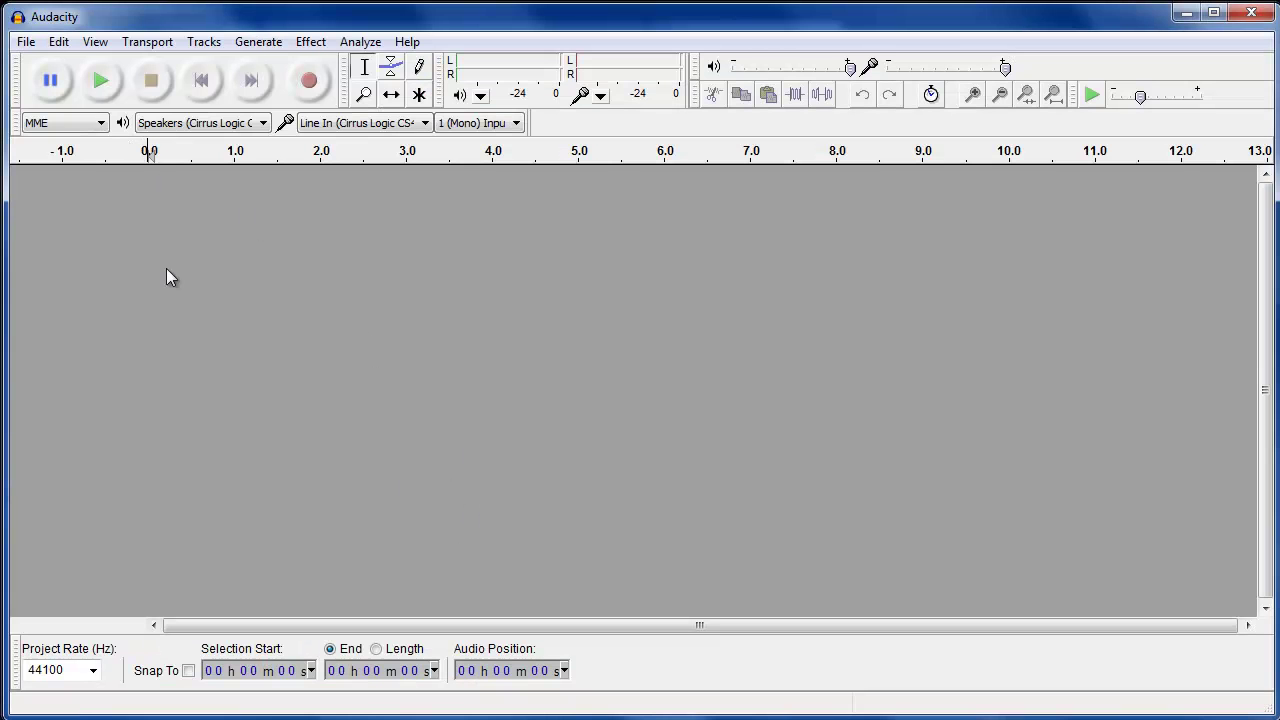
{"action": "key", "text": "alt+Tab"}
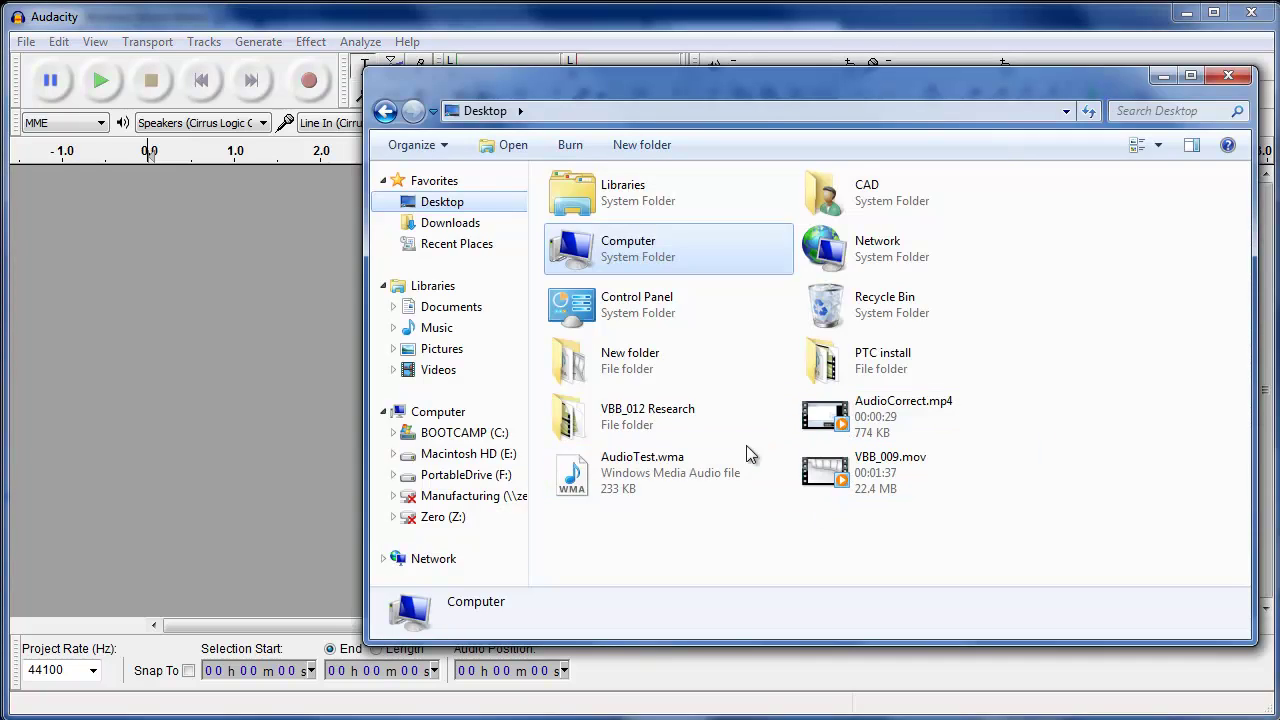
{"action": "left_click", "coordinate": [626, 471]}
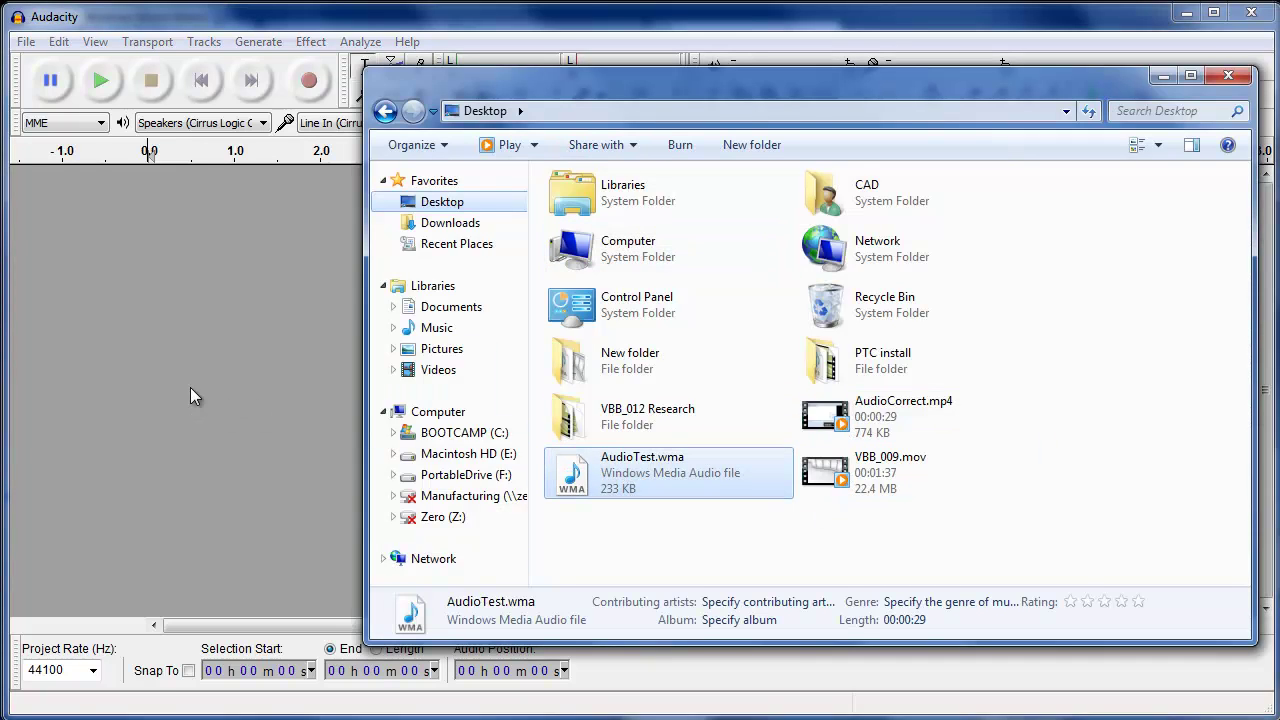
{"action": "left_click", "coordinate": [168, 522]}
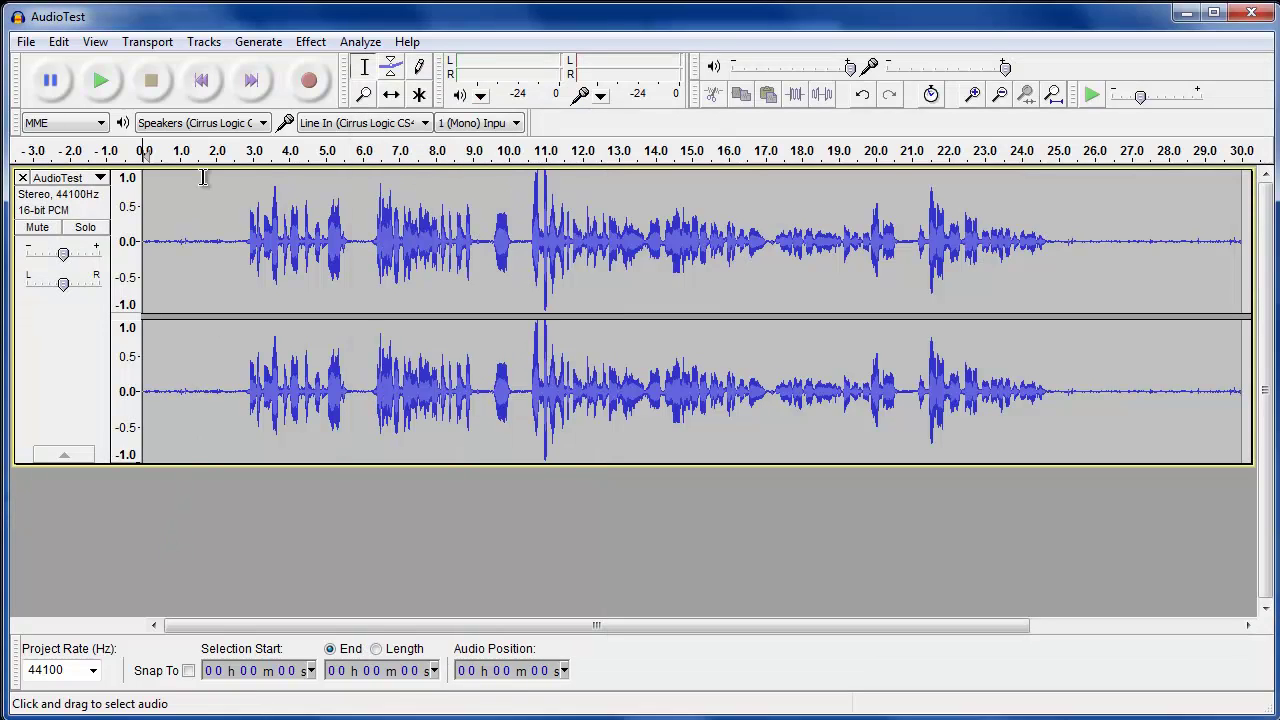
Play the opening seconds of the AudioTest track twice to listen to the recording
{"action": "left_click", "coordinate": [172, 185]}
{"action": "key", "text": "space"}
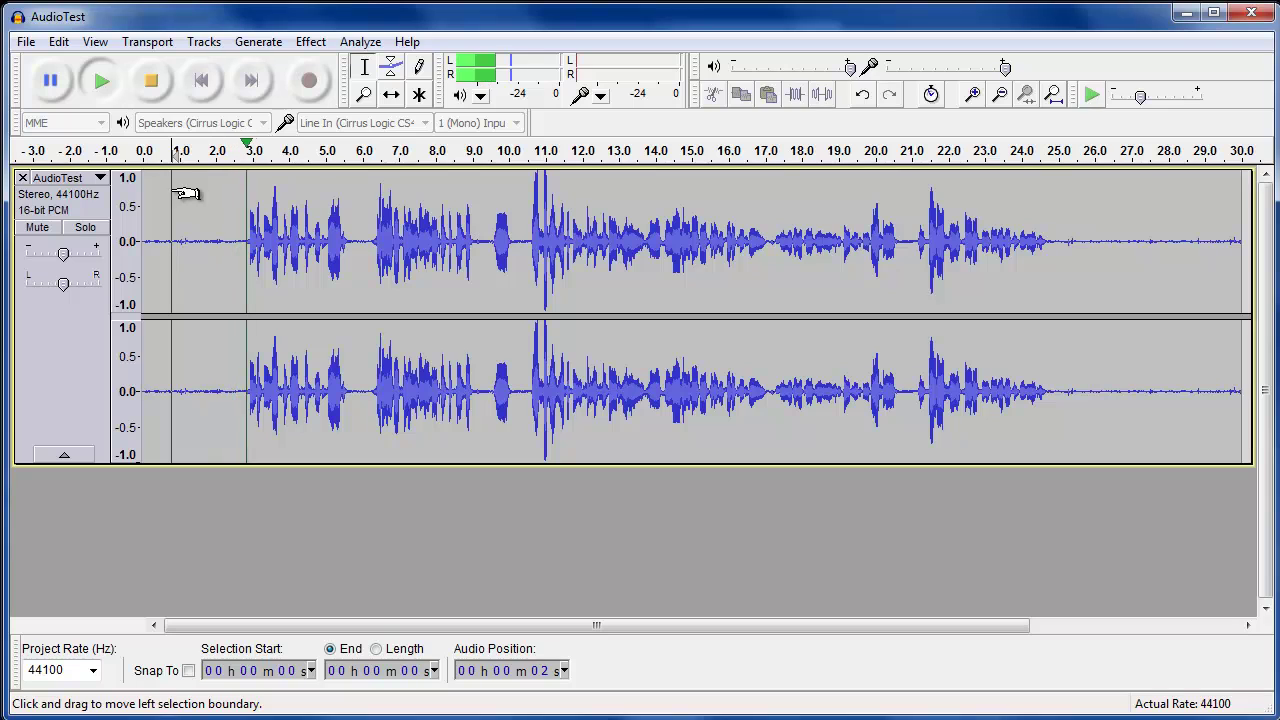
{"action": "left_click", "coordinate": [147, 178]}
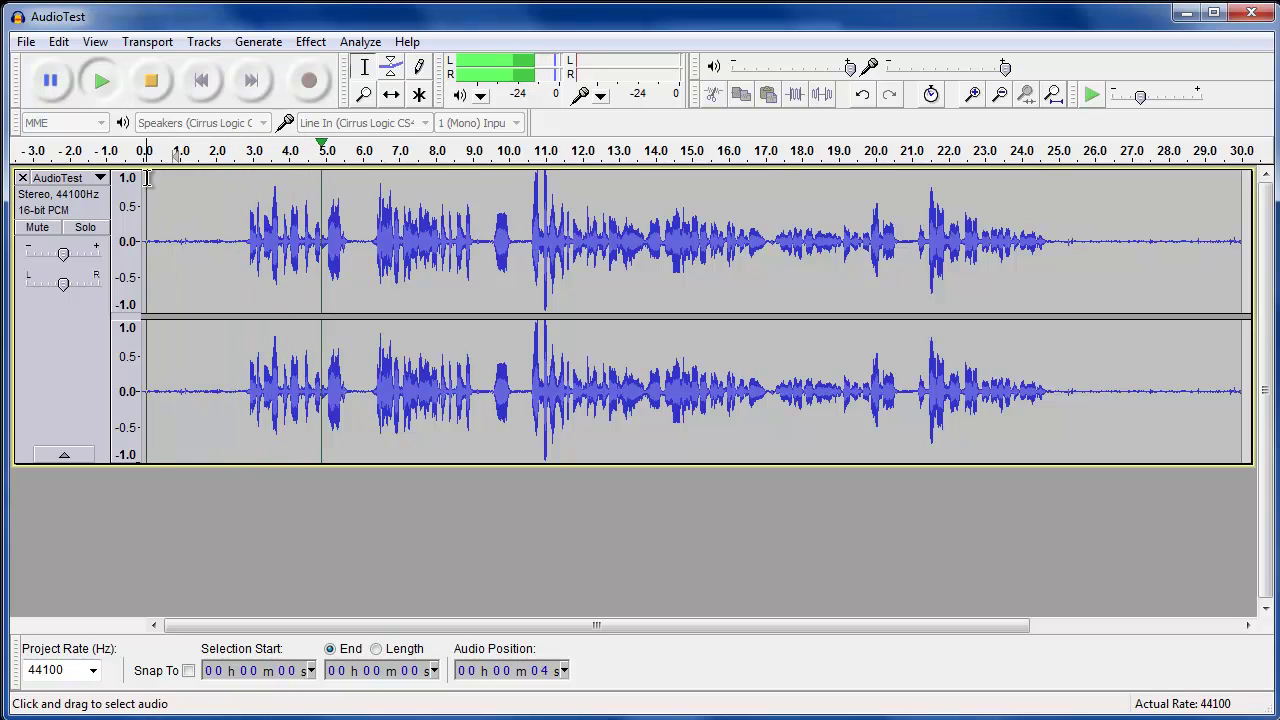
{"action": "key", "text": "space"}
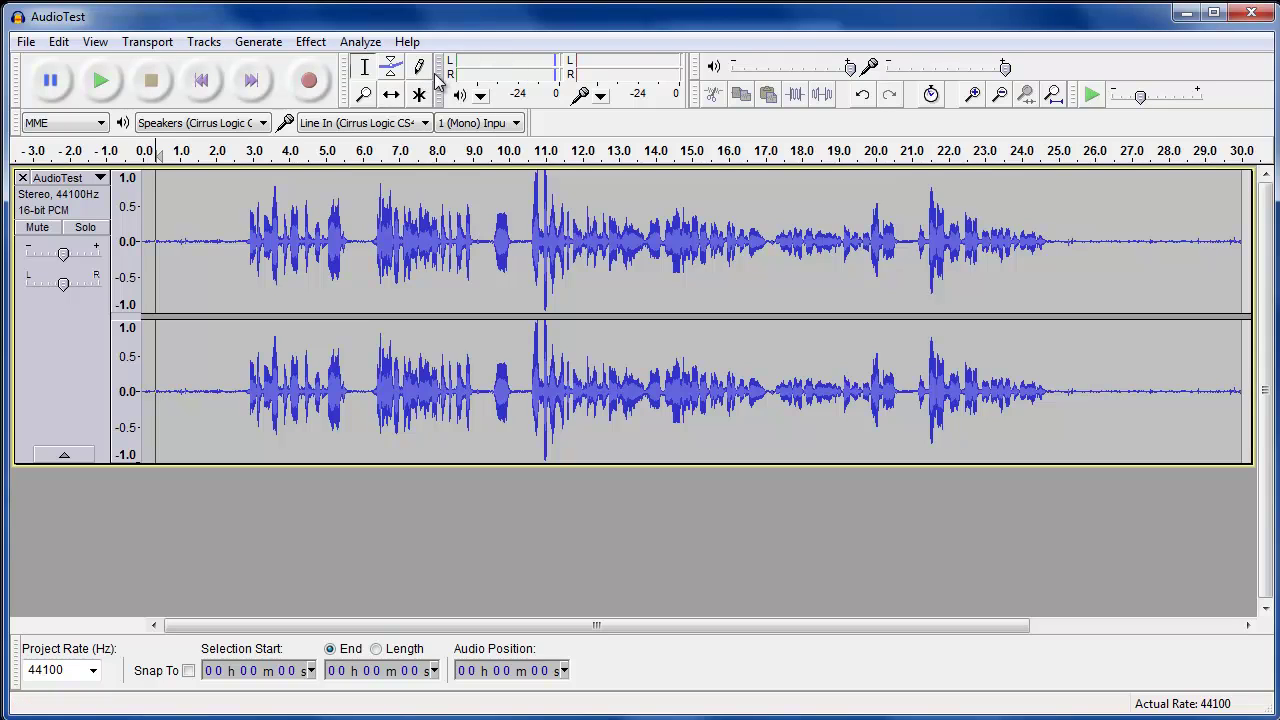
{"action": "key", "text": "space"}
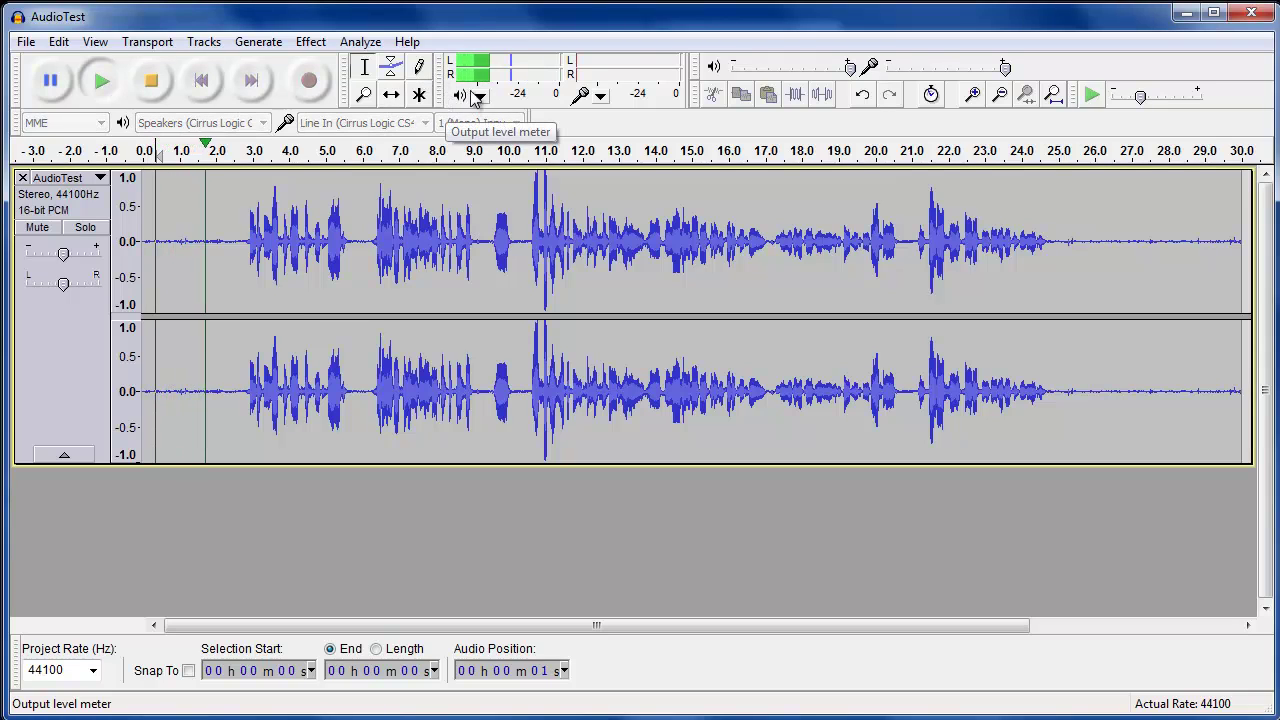
{"action": "key", "text": "space"}
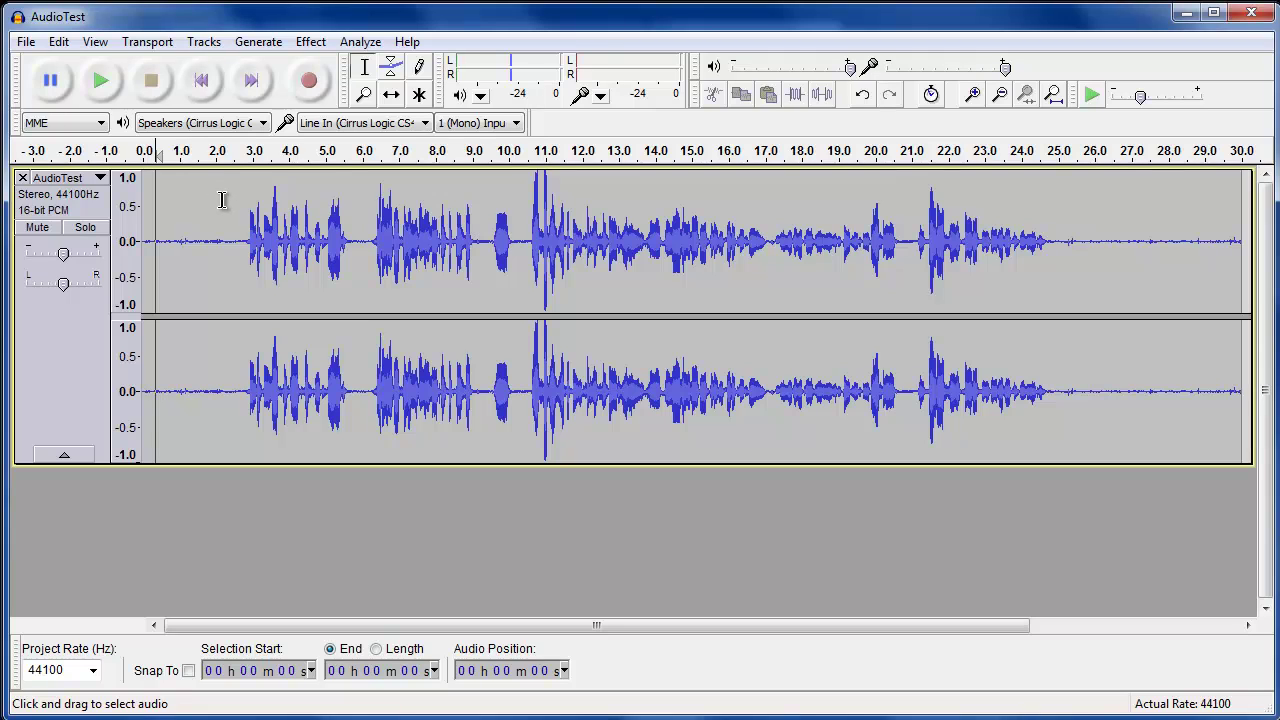
Select the quiet opening stretch from about 0.5 to 2 seconds, and the quiet closing stretch from about 25.6 to 28.7 seconds
{"action": "left_click_drag", "start_coordinate": [222, 200], "coordinate": [159, 203]}
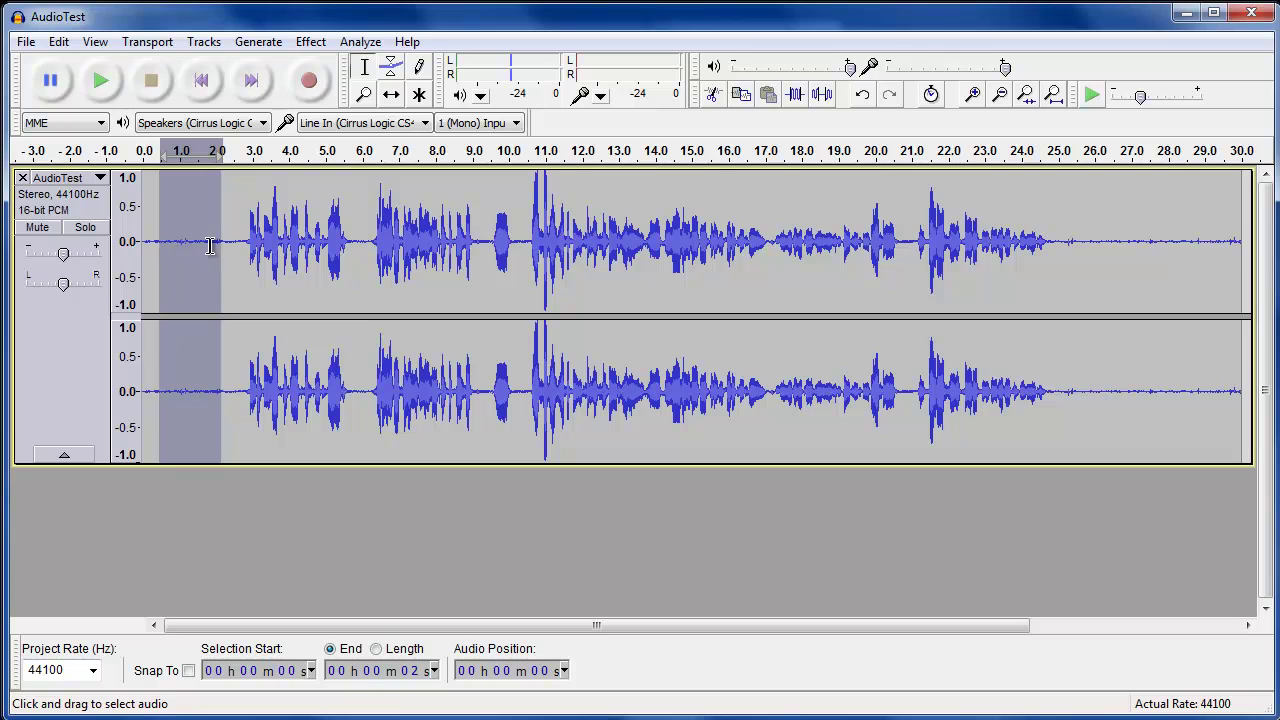
{"action": "key", "text": "space"}
{"action": "left_click_drag", "start_coordinate": [1080, 216], "coordinate": [1195, 224]}
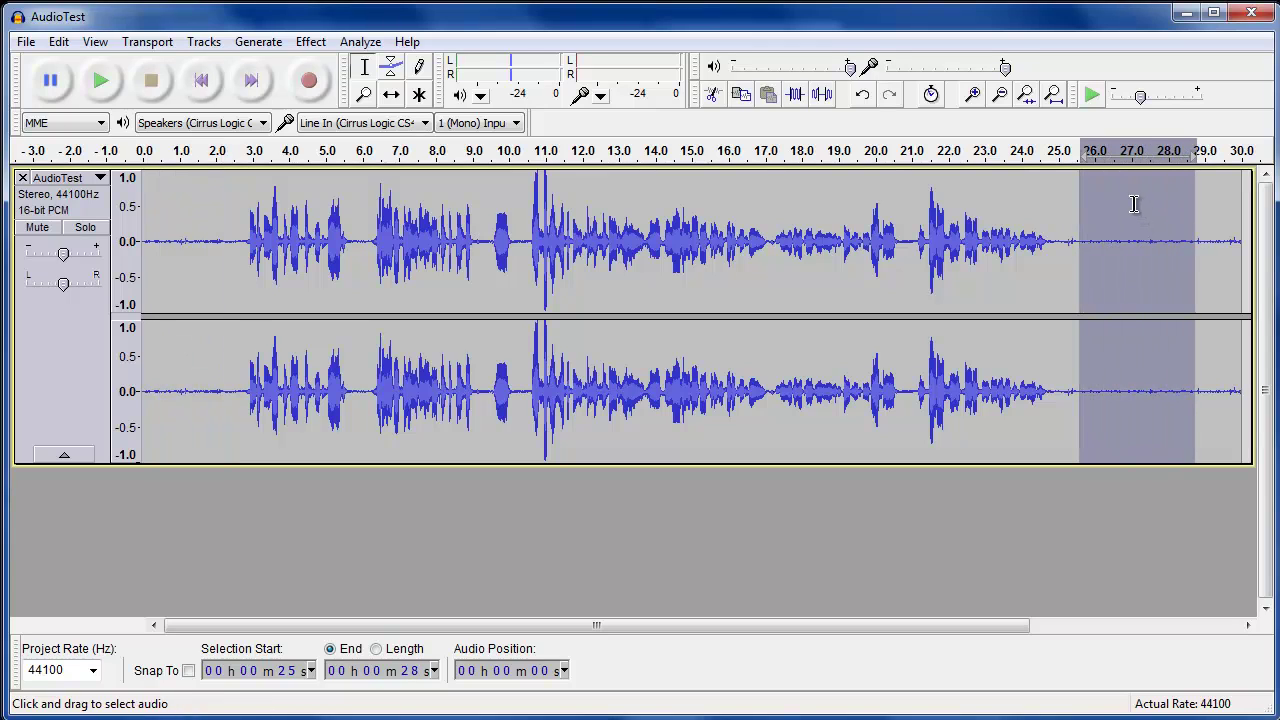
Listen to the quiet closing stretch and narrow the selection to about 25.5 to 27.3 seconds
{"action": "key", "text": "space"}
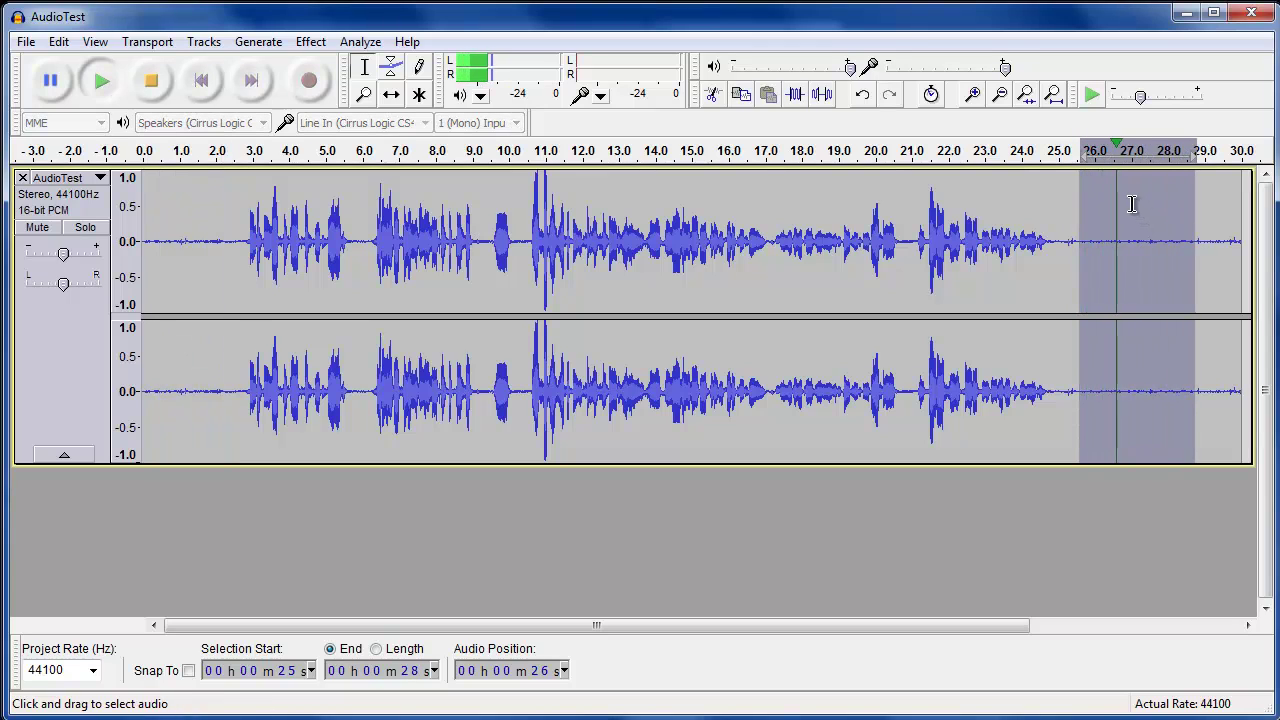
{"action": "key", "text": "space"}
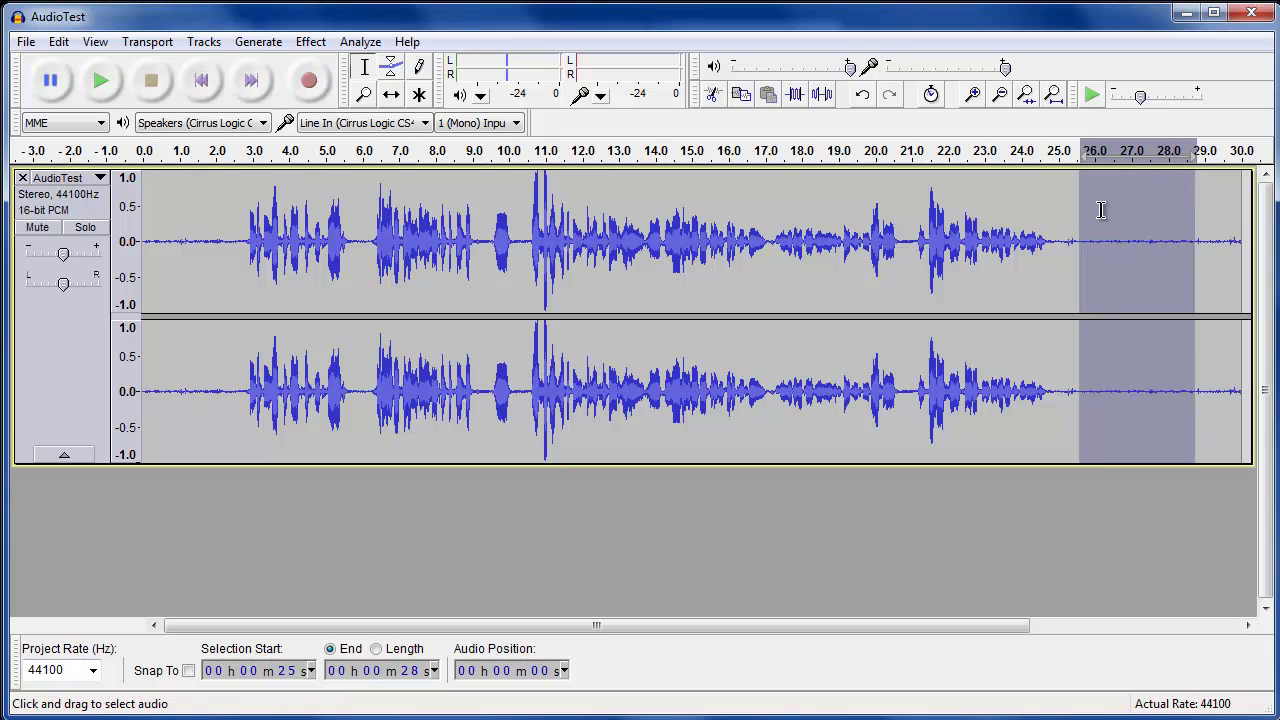
{"action": "left_click_drag", "start_coordinate": [1077, 211], "coordinate": [1143, 220]}
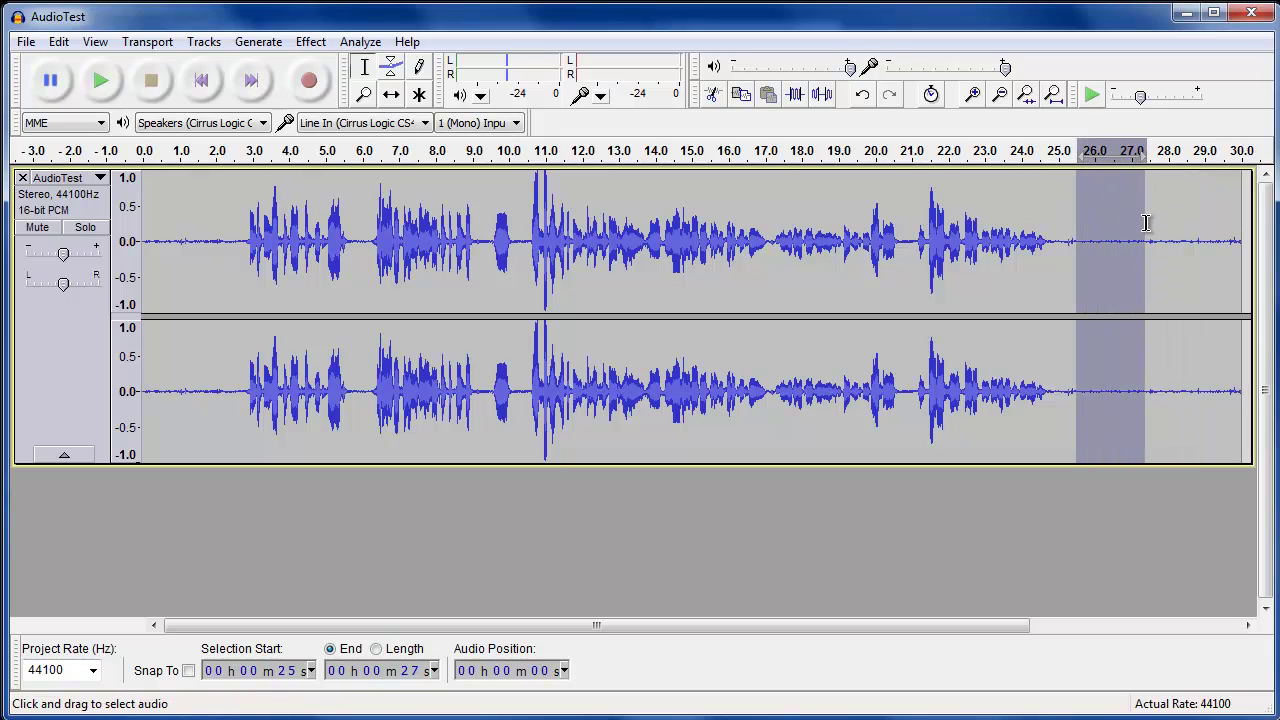
{"action": "key", "text": "space"}
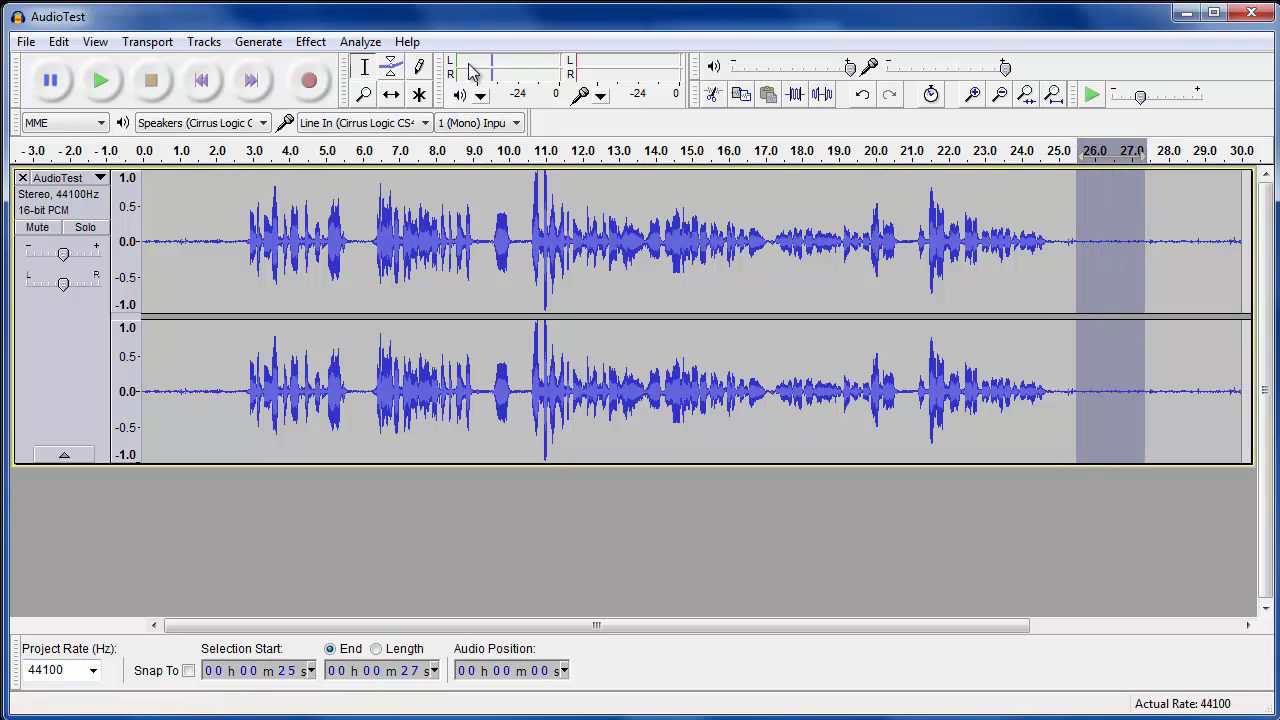
Capture a noise profile from the selected closing stretch with the Noise Removal effect
{"action": "left_click", "coordinate": [322, 44]}
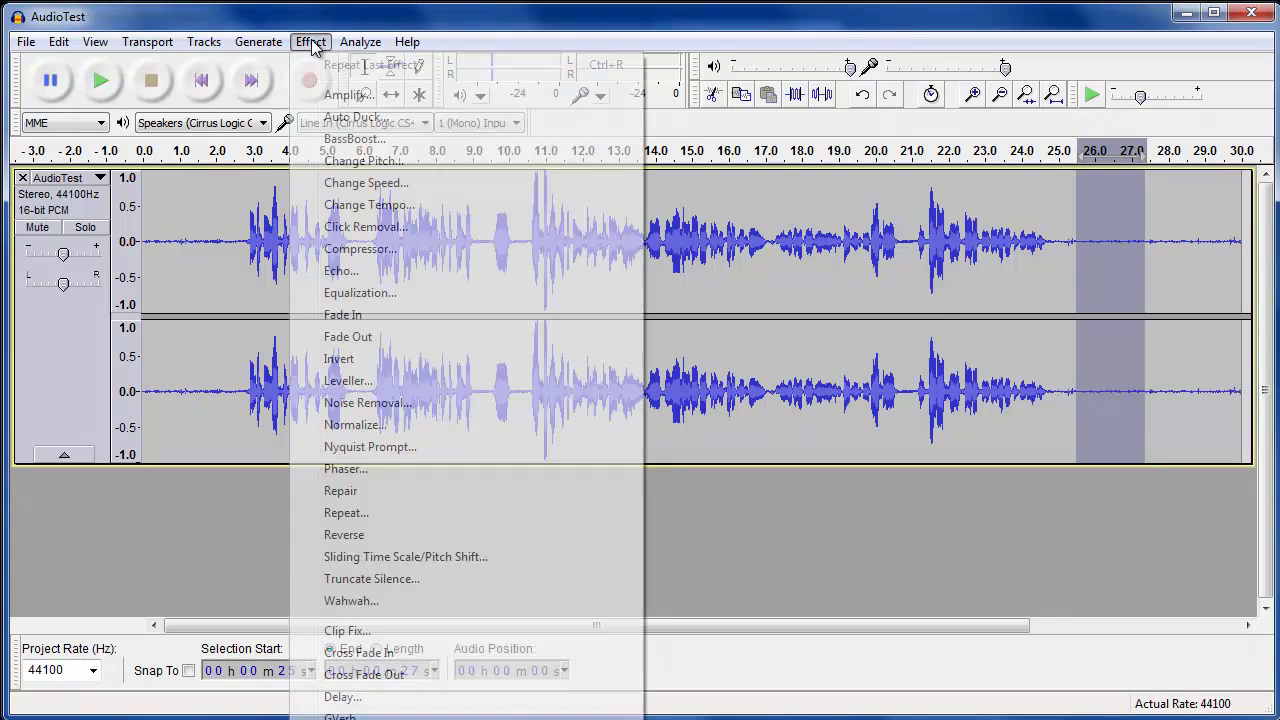
{"action": "left_click", "coordinate": [356, 403]}
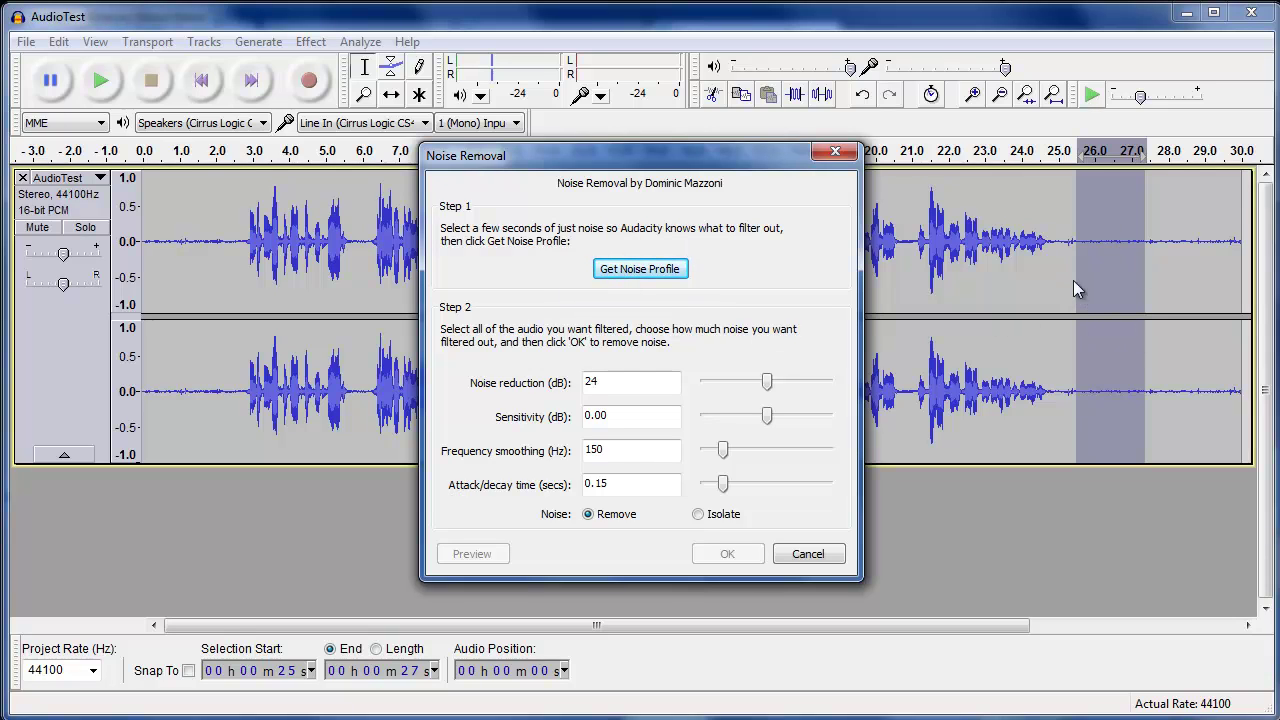
{"action": "left_click", "coordinate": [622, 274]}
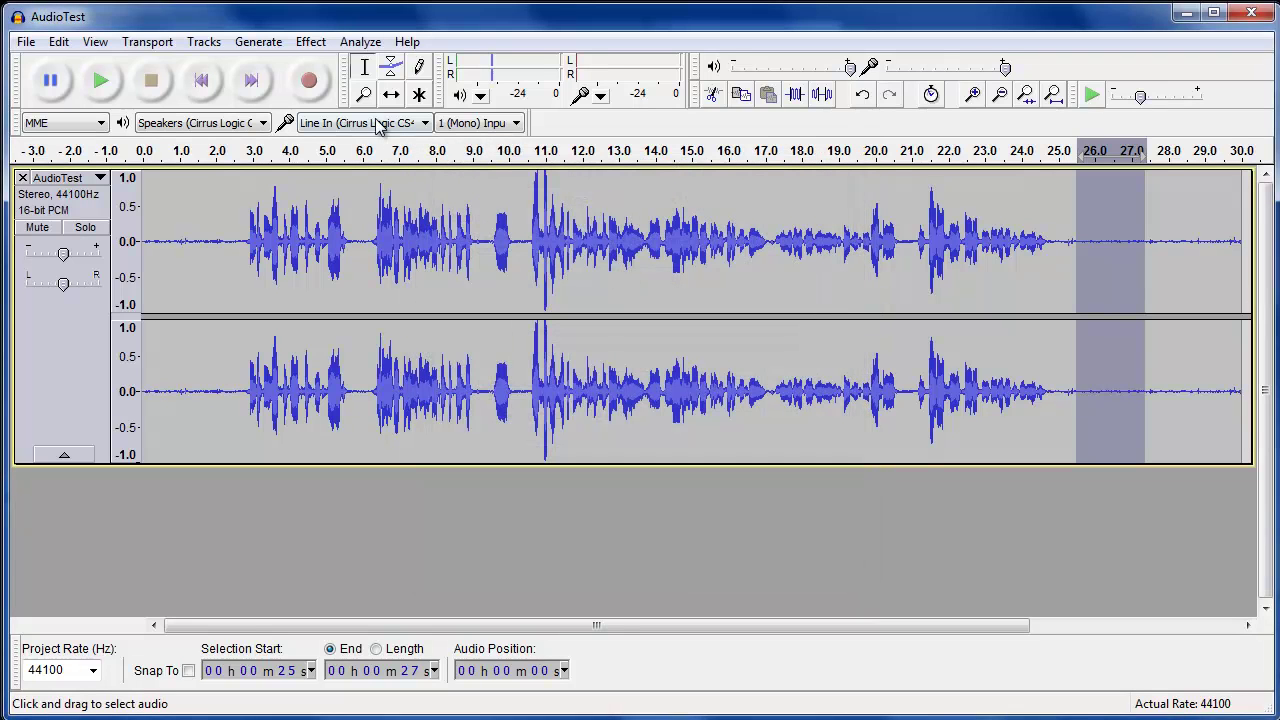
Apply Noise Removal to the whole AudioTest track with 24 dB noise reduction, using the captured noise profile
{"action": "left_click", "coordinate": [337, 205]}
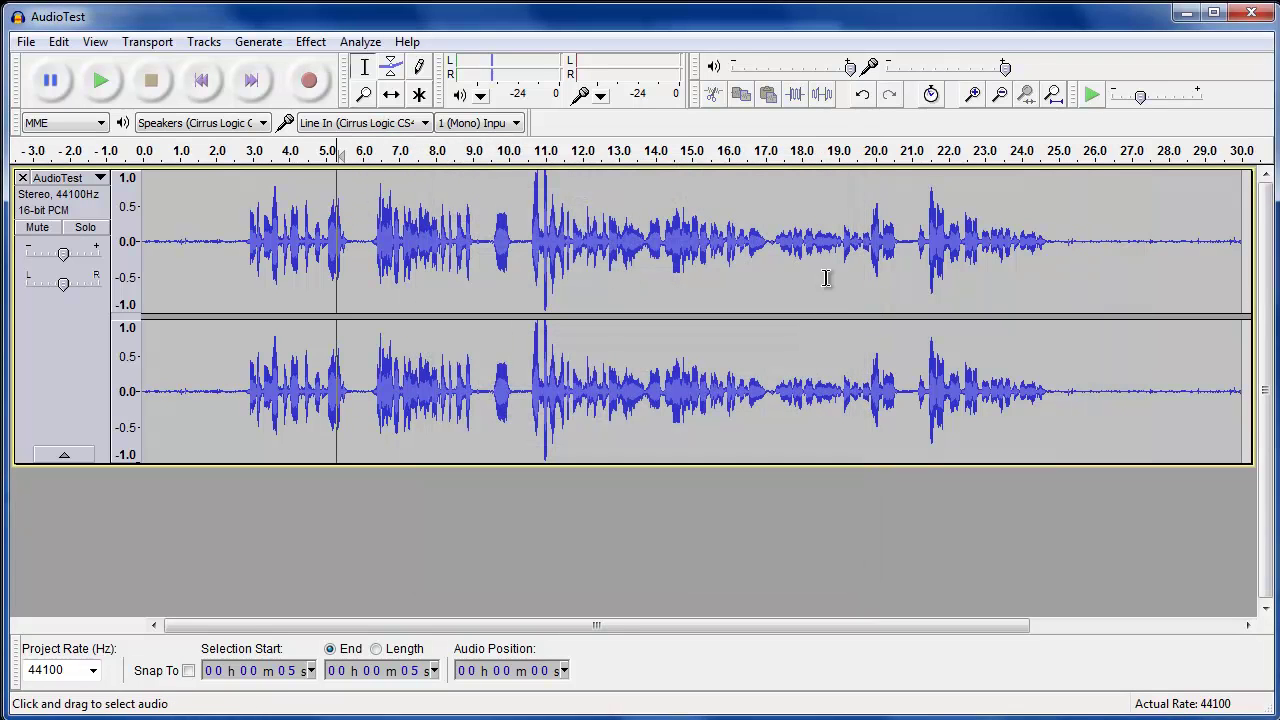
{"action": "left_click", "coordinate": [311, 42]}
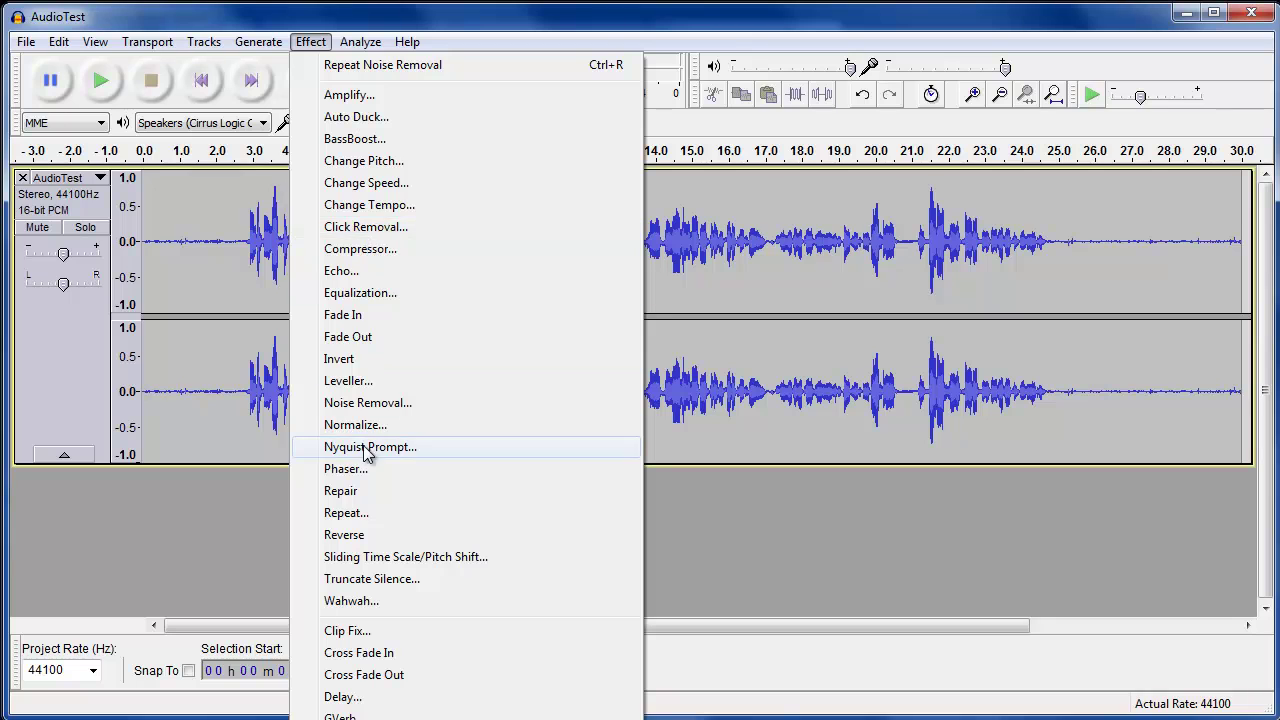
{"action": "left_click", "coordinate": [366, 403]}
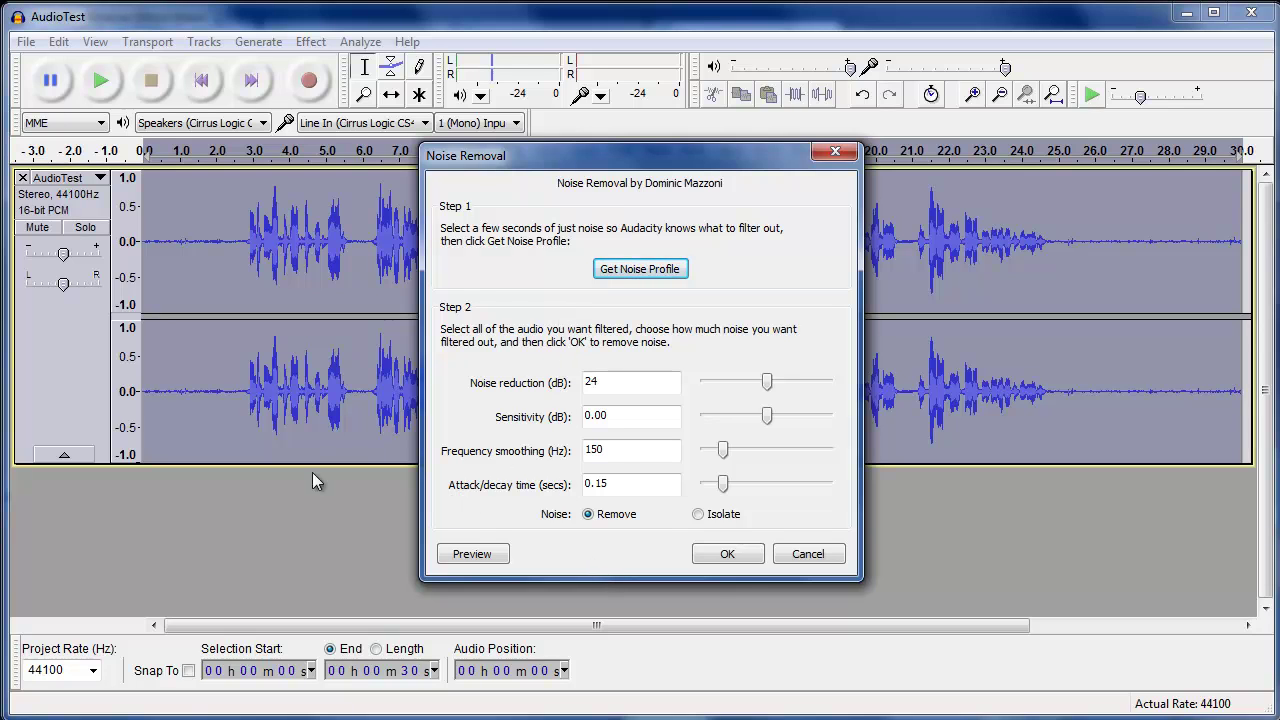
{"action": "left_click", "coordinate": [722, 555]}
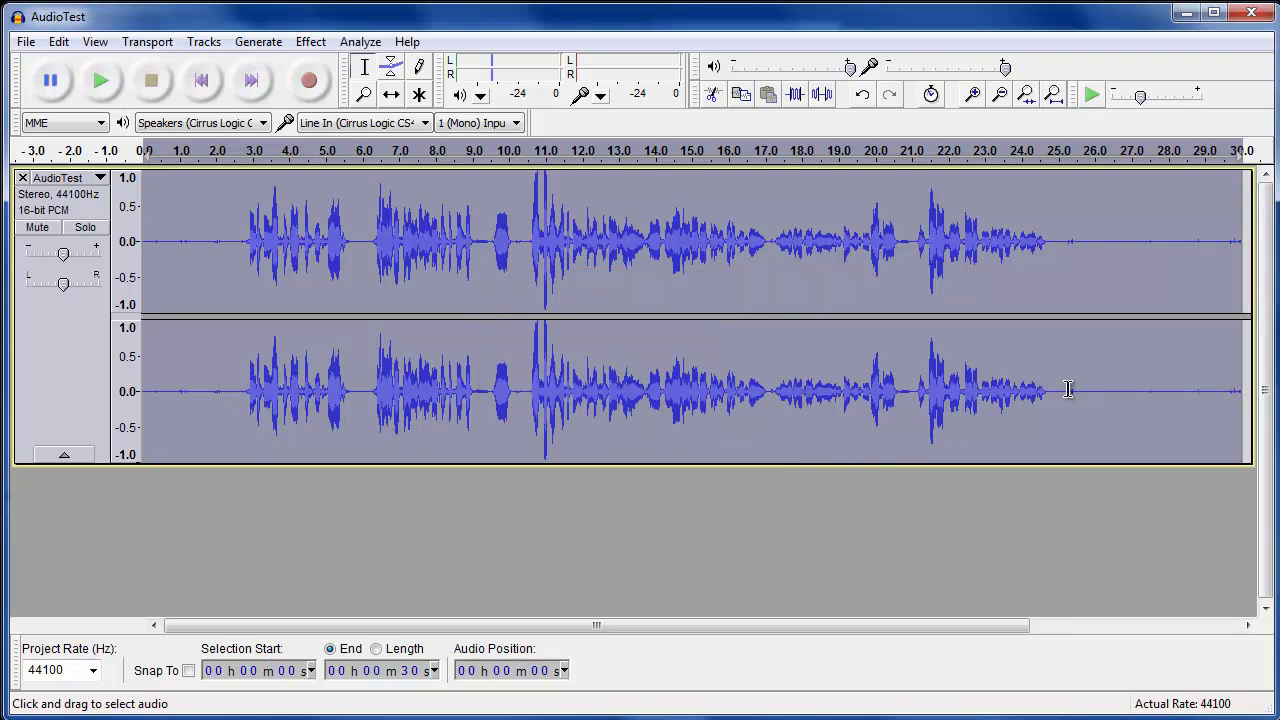
Play the AudioTest track from near its beginning to listen to the noise-reduced audio
{"action": "left_click", "coordinate": [194, 370]}
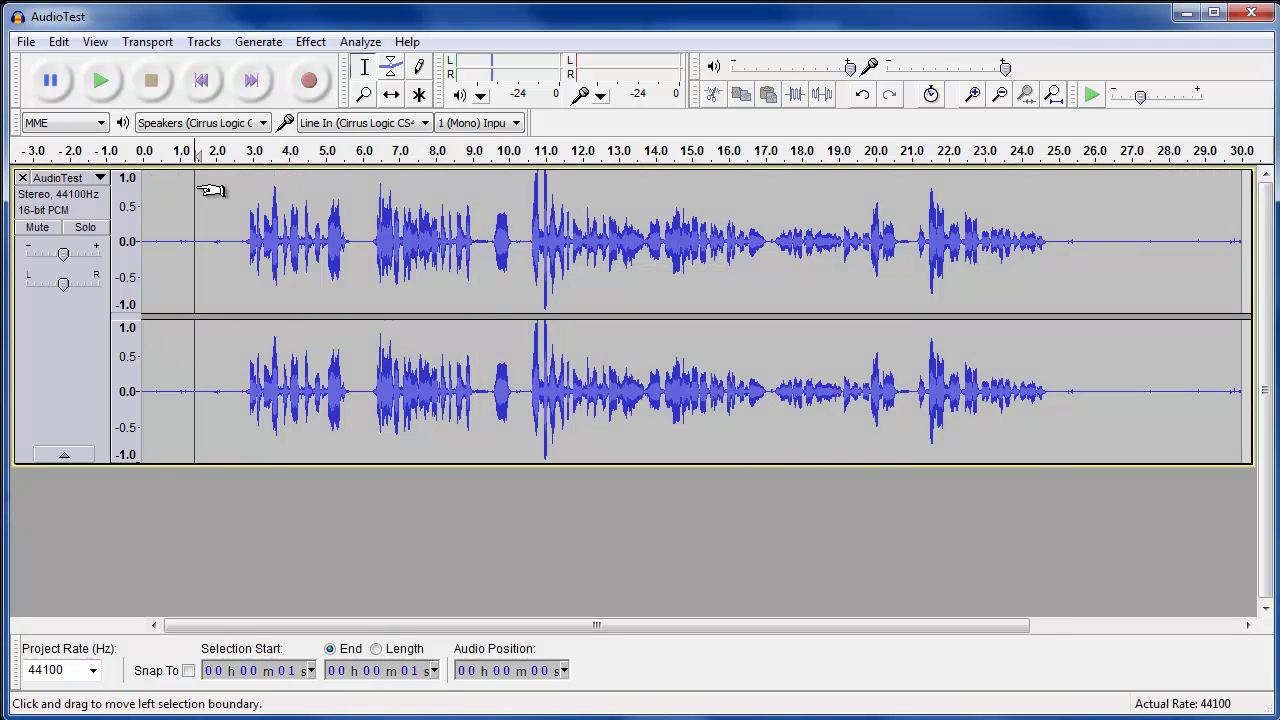
{"action": "left_click", "coordinate": [166, 156]}
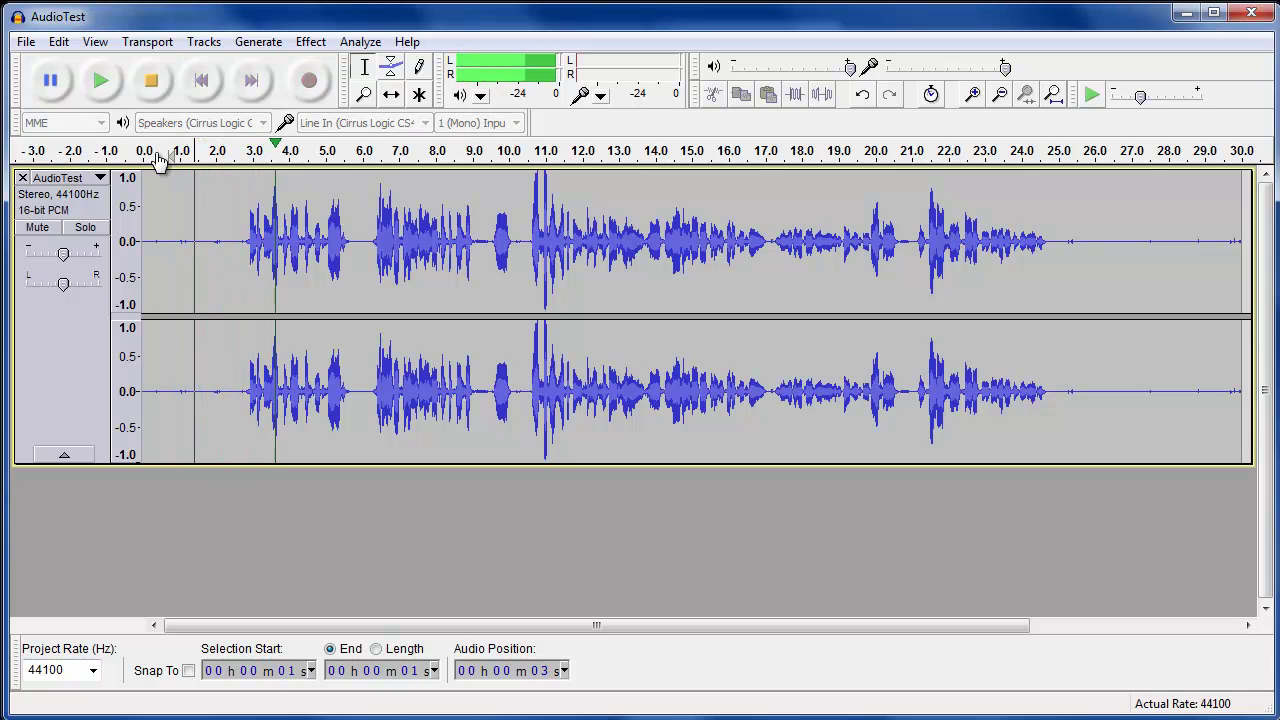
{"action": "left_click", "coordinate": [156, 153]}
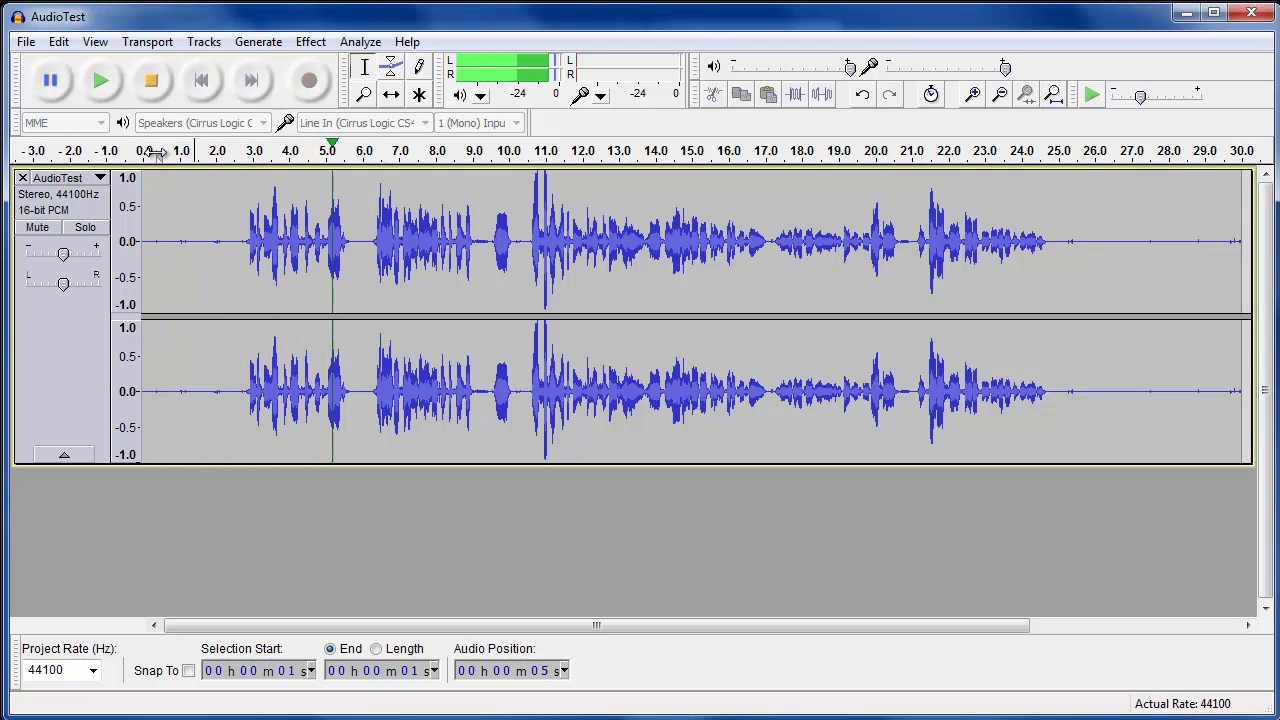
{"action": "key", "text": "space"}
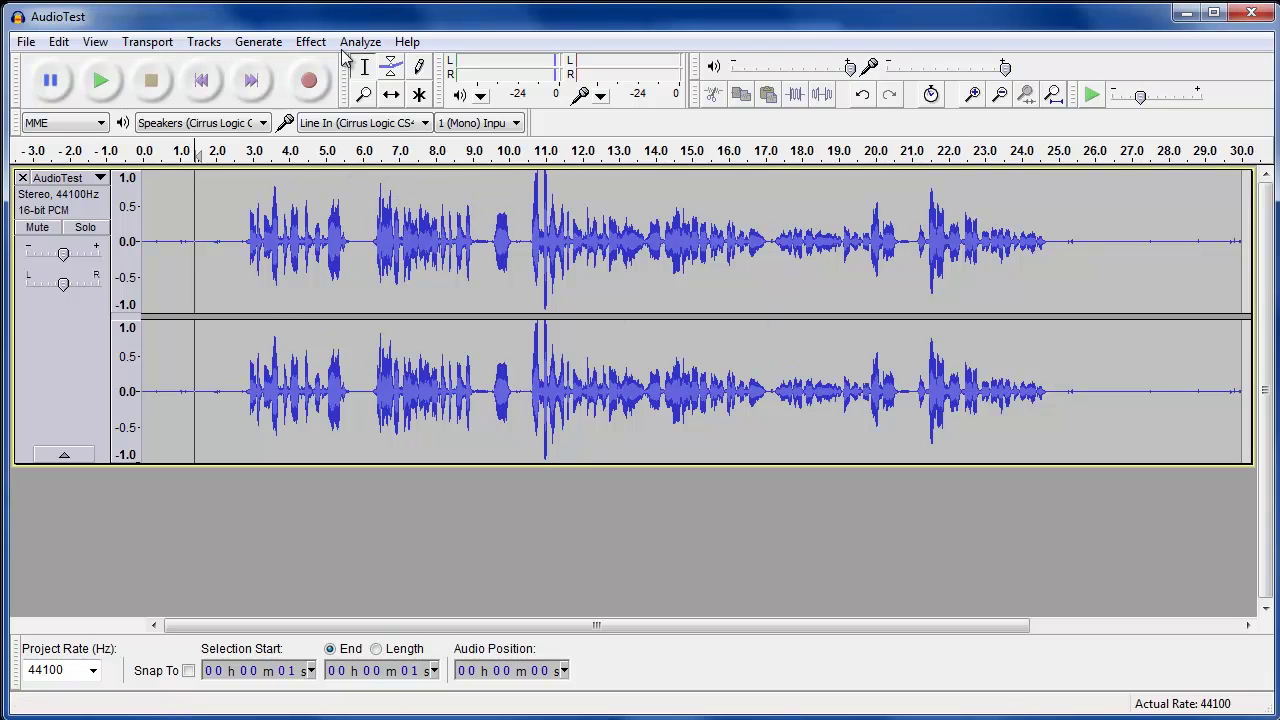
Apply the Leveller effect to the whole track with a Moderate degree of leveling and a -70 dB noise threshold
{"action": "left_click", "coordinate": [310, 42]}
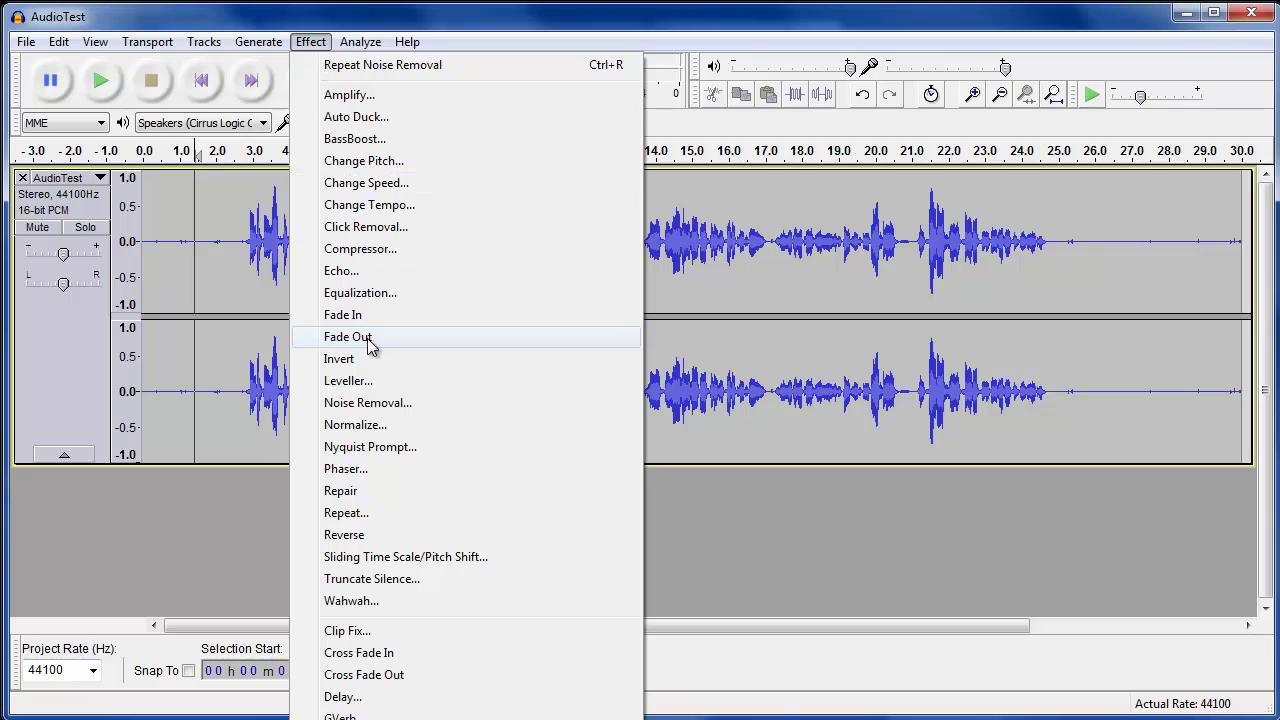
{"action": "left_click", "coordinate": [346, 381]}
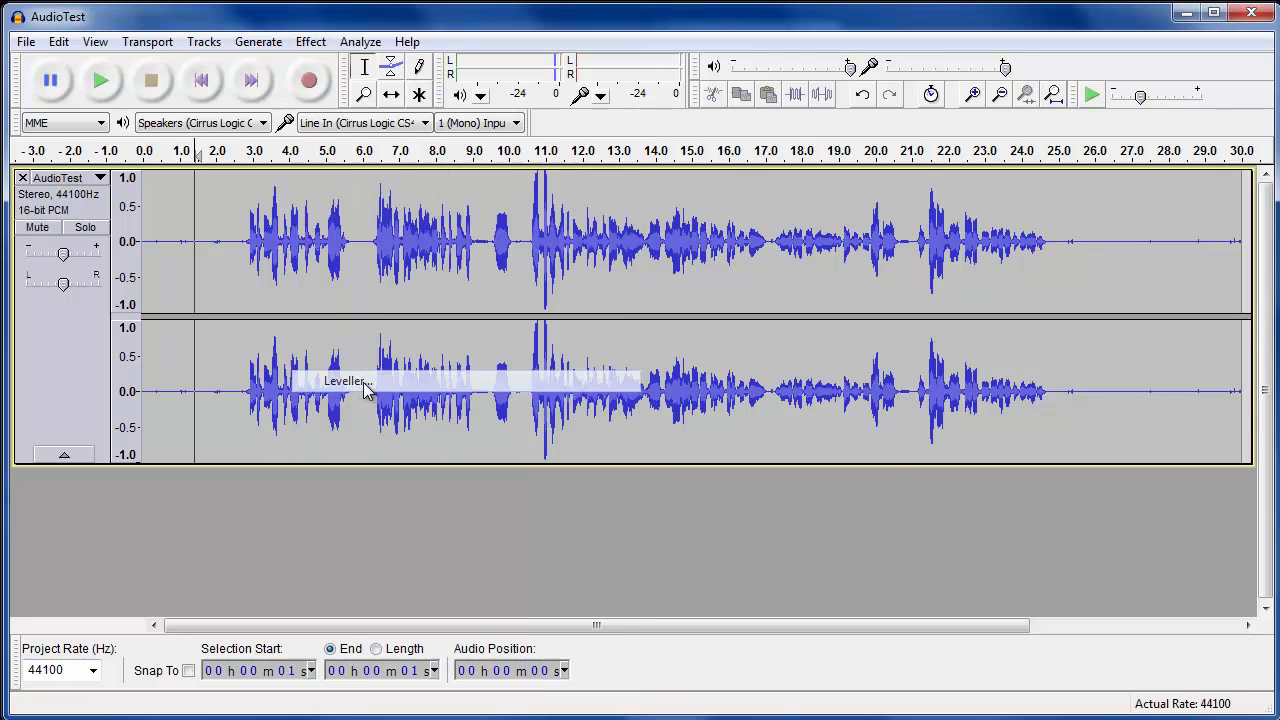
{"action": "left_click", "coordinate": [624, 345]}
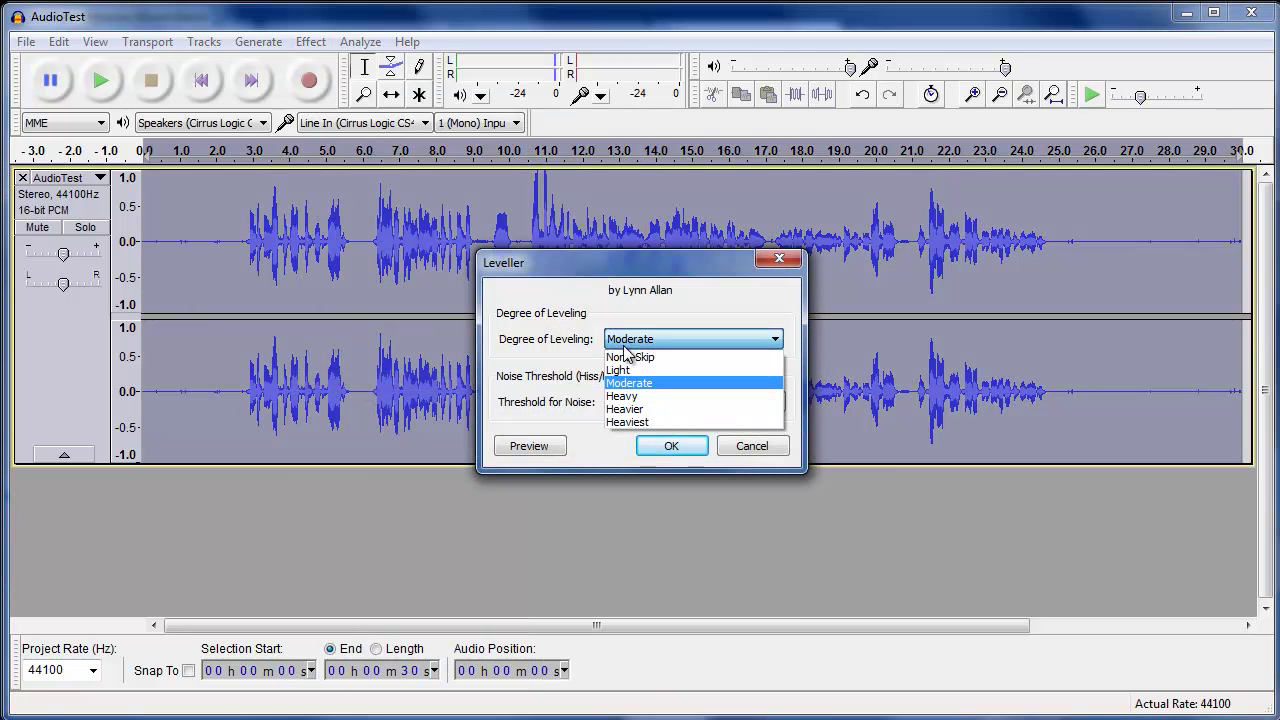
{"action": "left_click", "coordinate": [625, 385]}
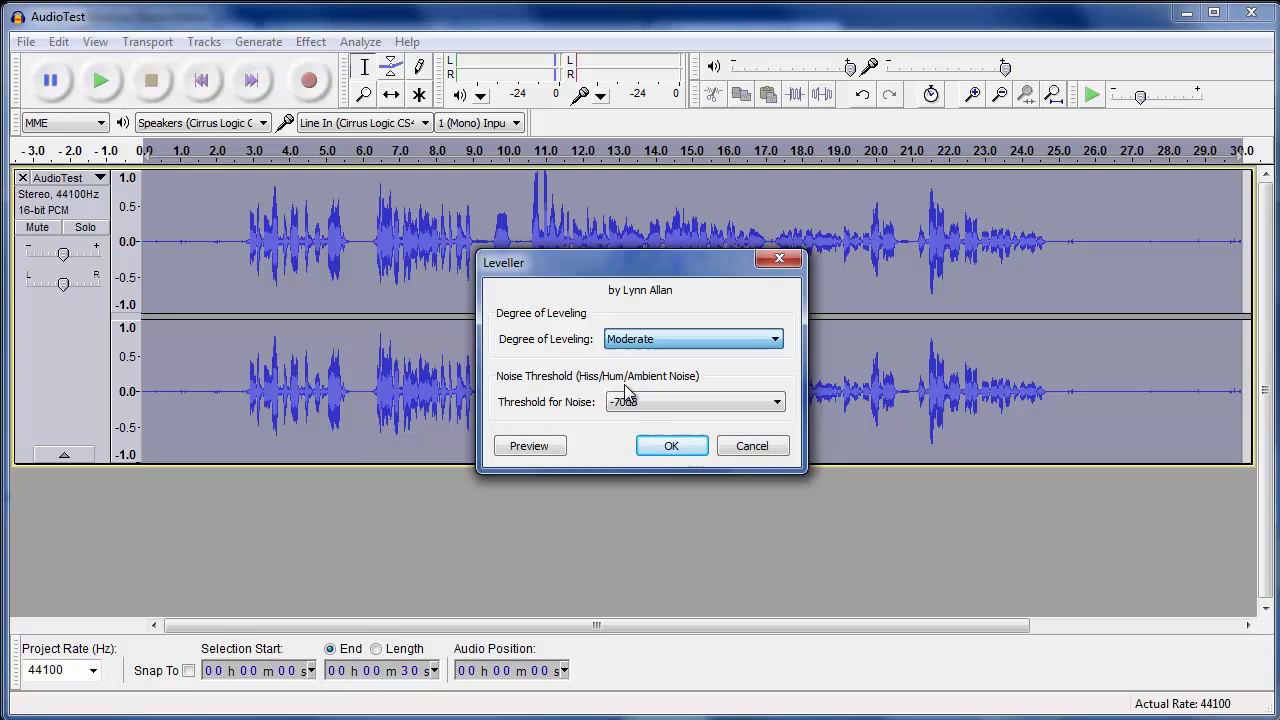
{"action": "left_click", "coordinate": [671, 449]}
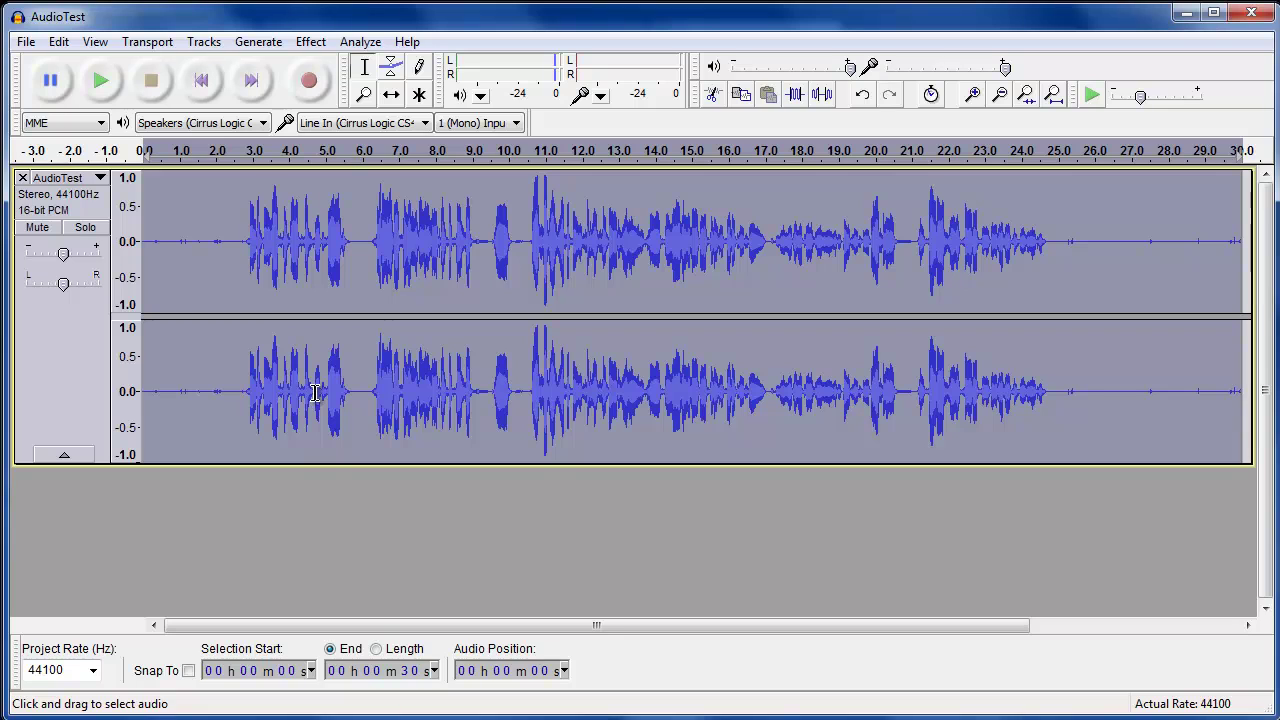
Play the levelled track from about 2.3 seconds to listen to the evened-out volume
{"action": "left_click", "coordinate": [228, 391]}
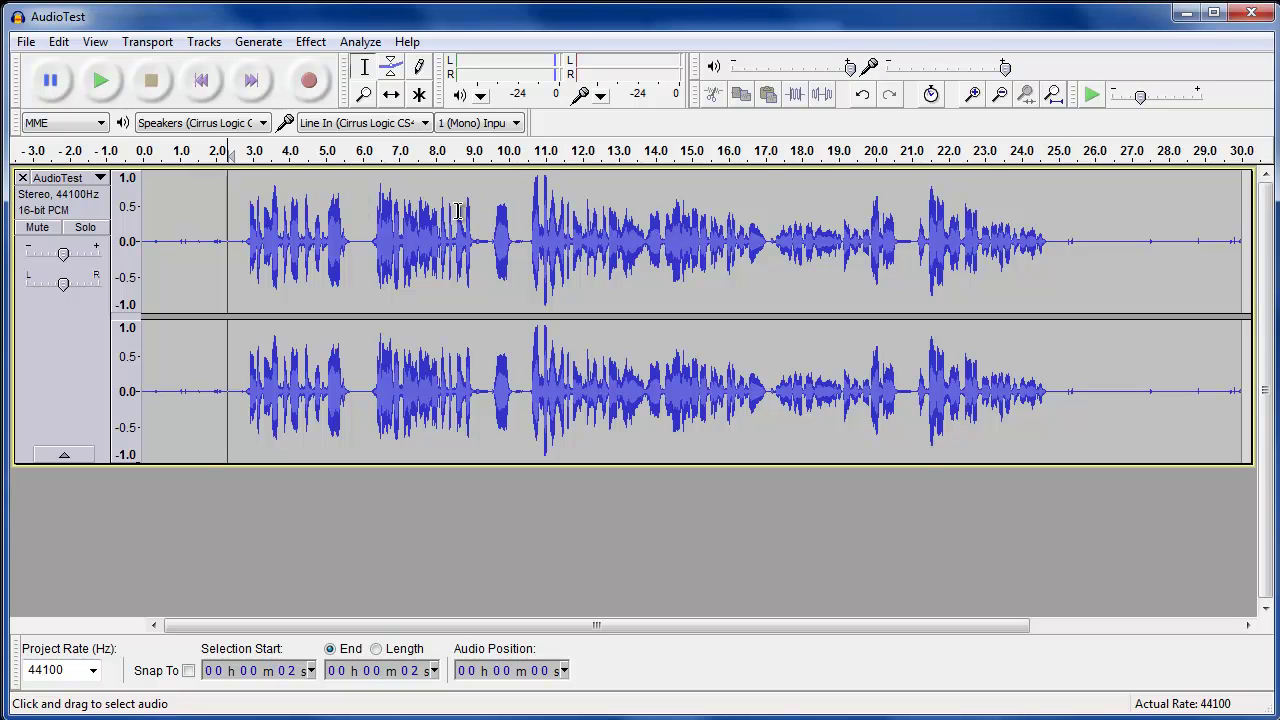
{"action": "key", "text": "space"}
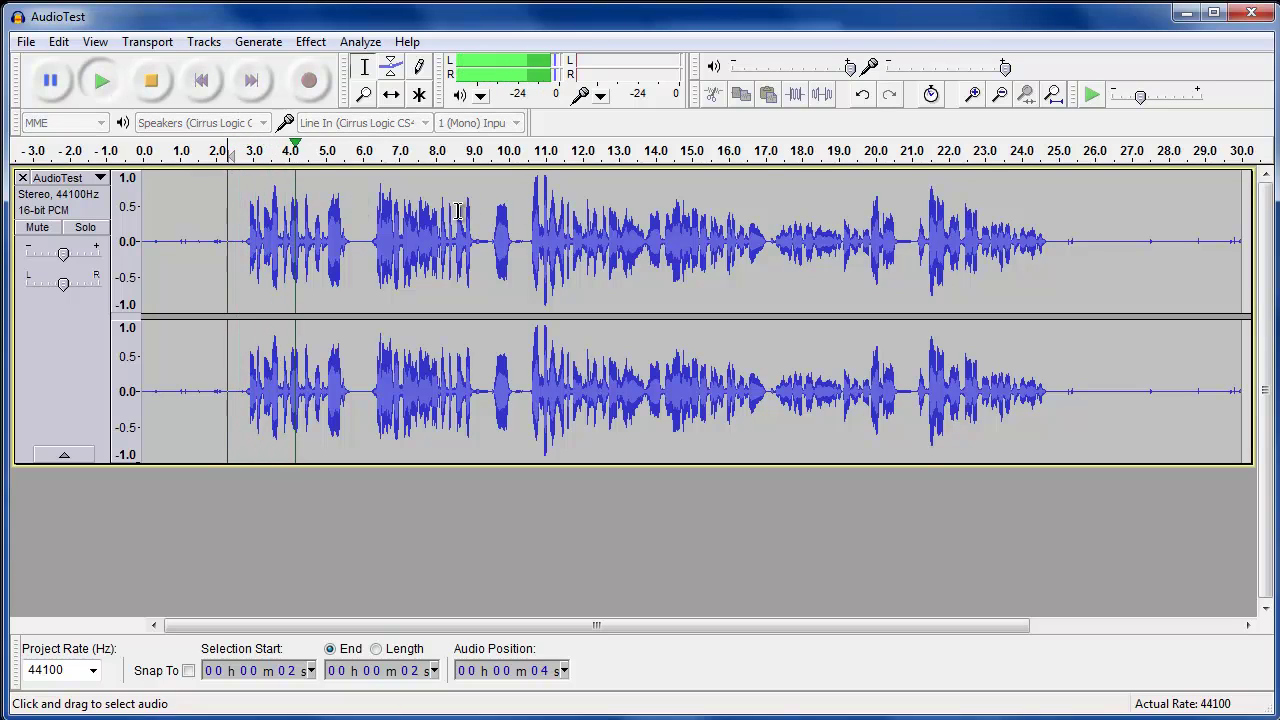
{"action": "key", "text": "space"}
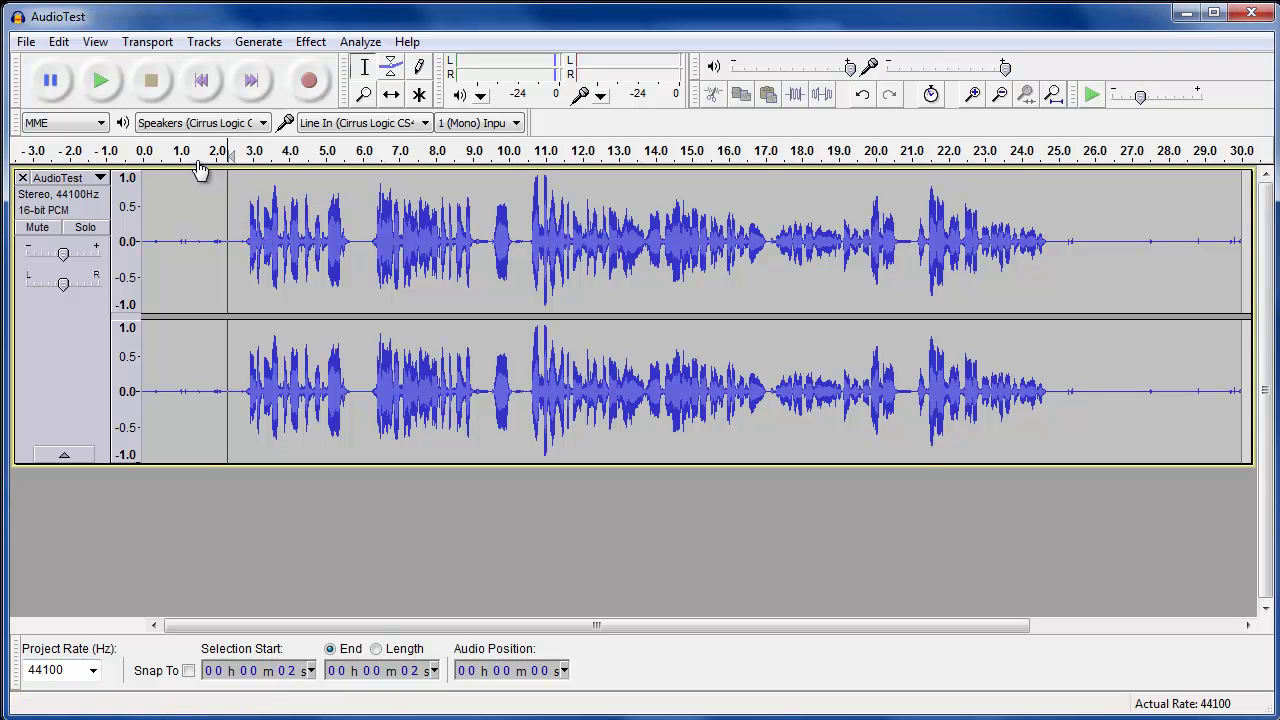
Start exporting the corrected audio to the Desktop as AudioTest and open the choice of export file formats
{"action": "left_click", "coordinate": [22, 42]}
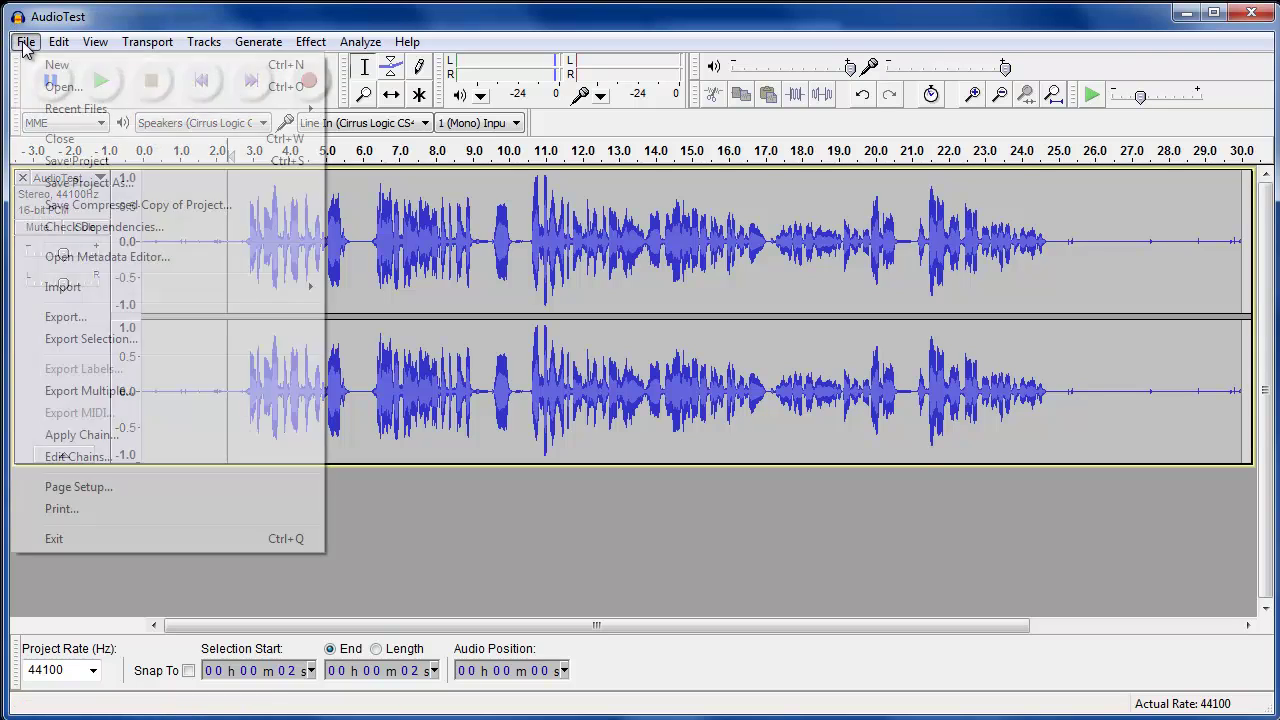
{"action": "left_click", "coordinate": [100, 316]}
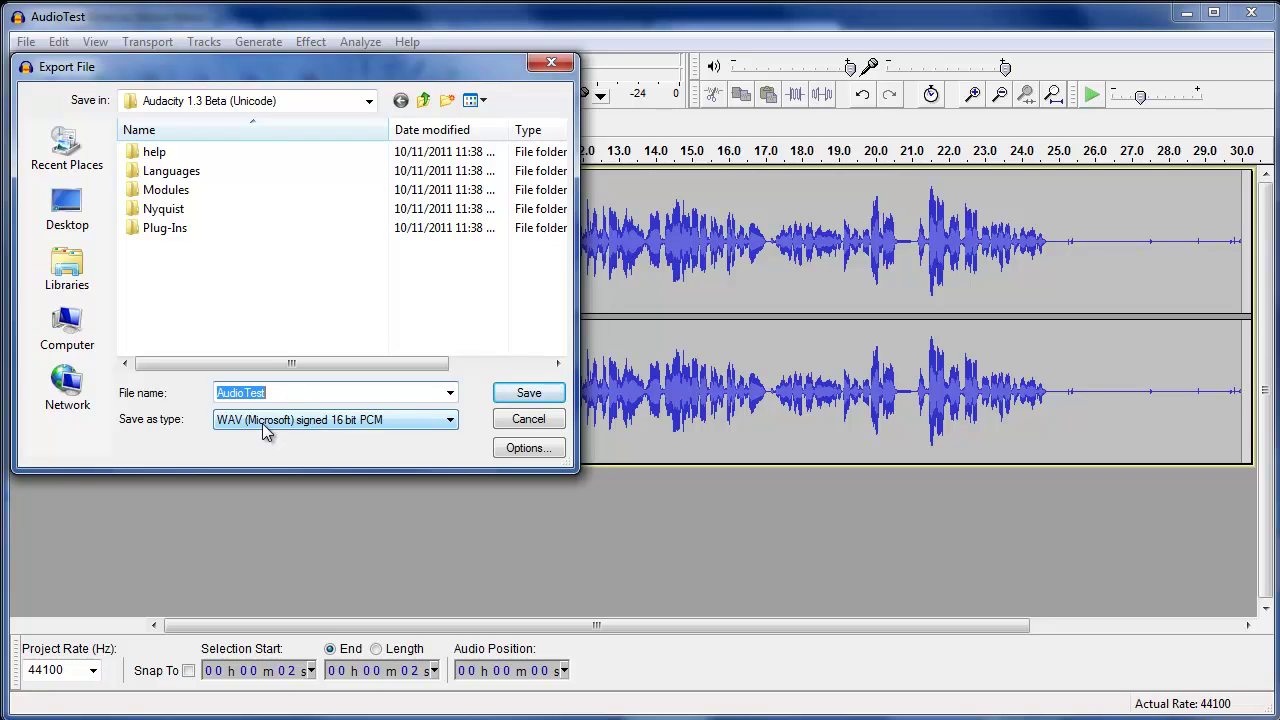
{"action": "left_click", "coordinate": [80, 214]}
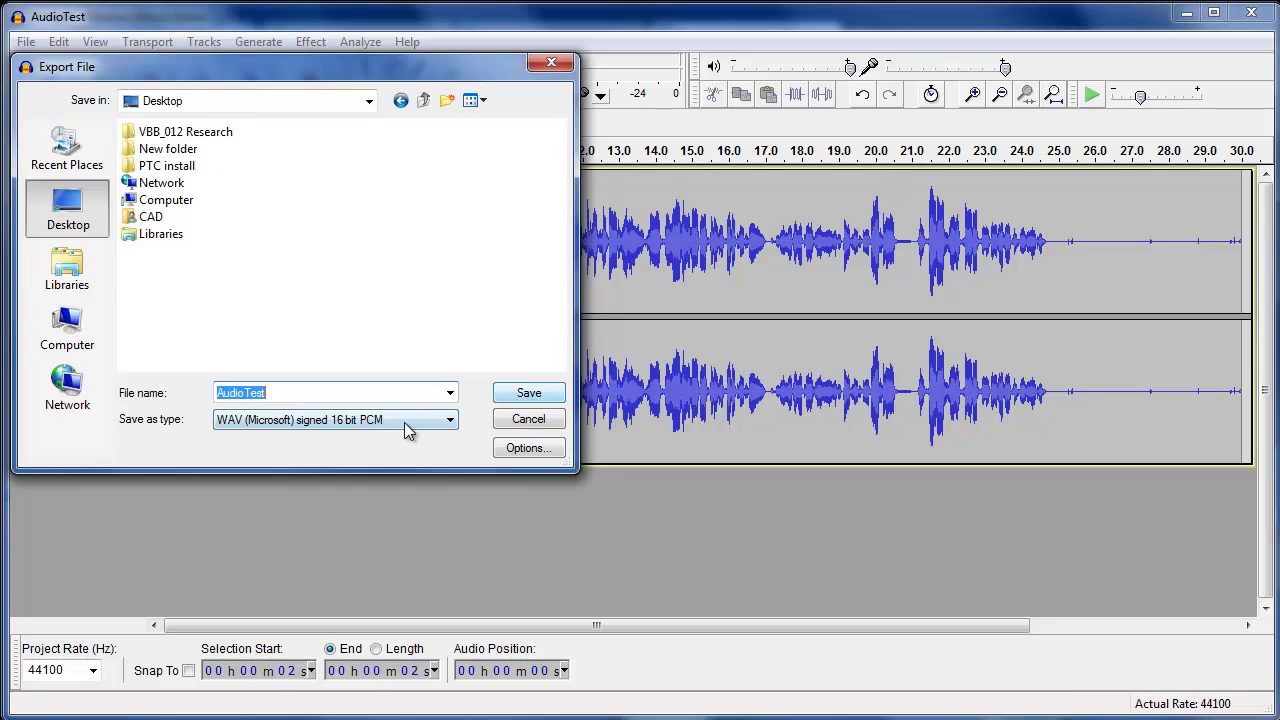
{"action": "left_click", "coordinate": [272, 425]}
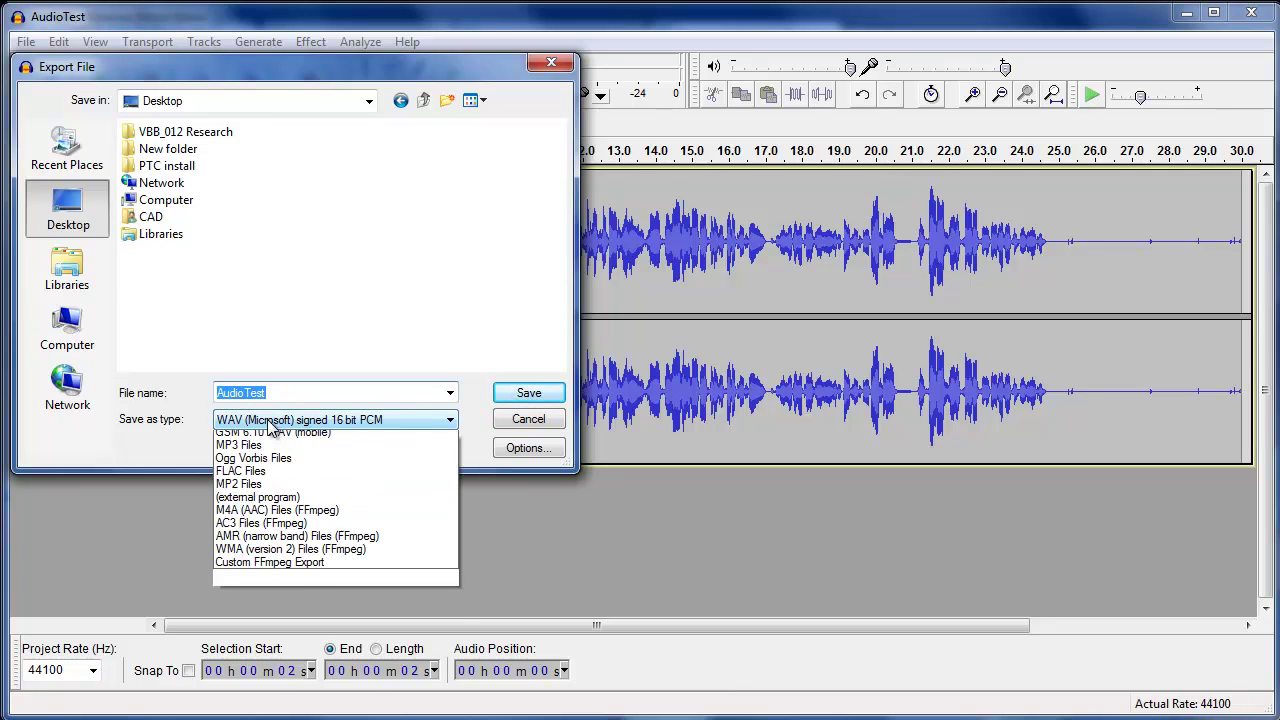